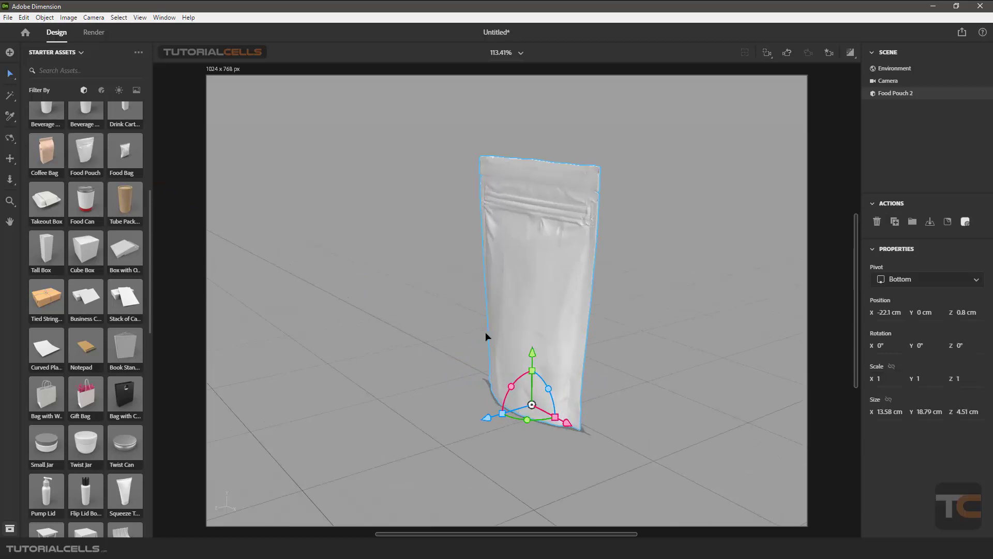
Filter the starter assets to images and place the Air graphic as a decal on the upper front of the food pouch.
middle_drag(485, 336, 719, 302)
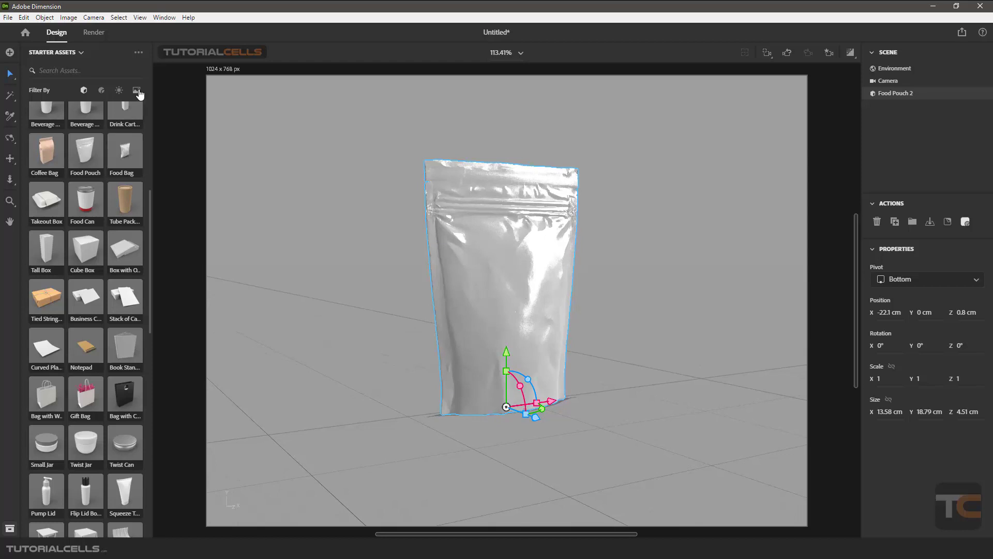
click(136, 91)
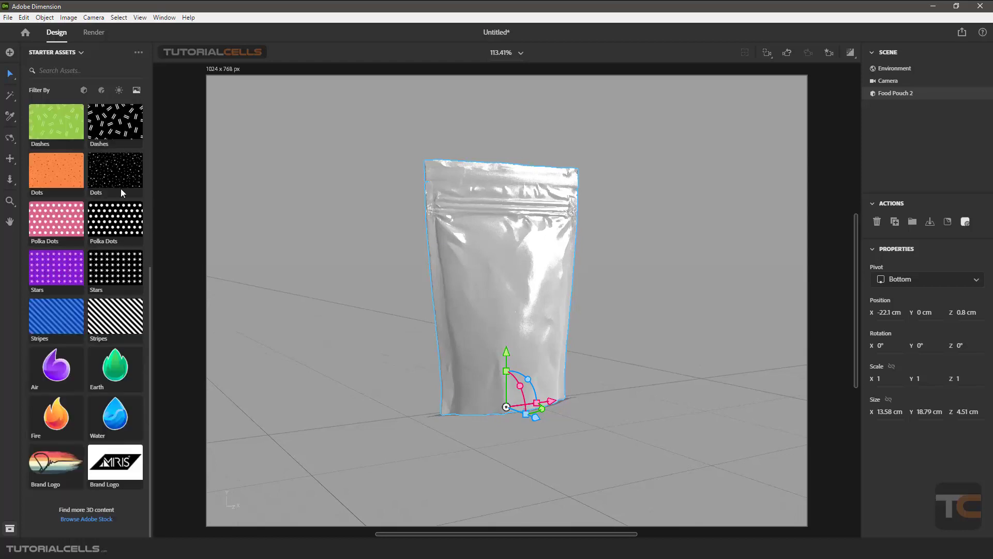
scroll(124, 194, up, 5)
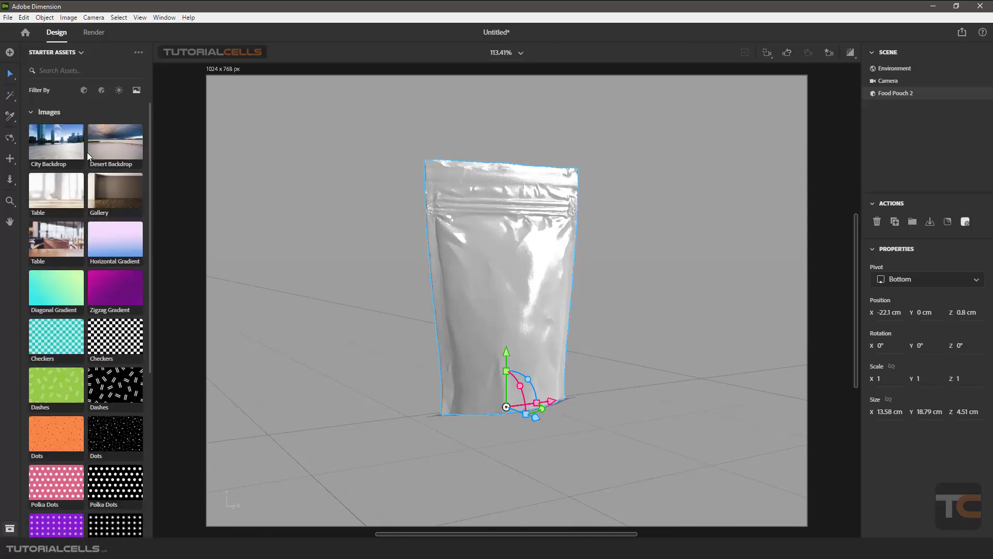
scroll(107, 348, down, 5)
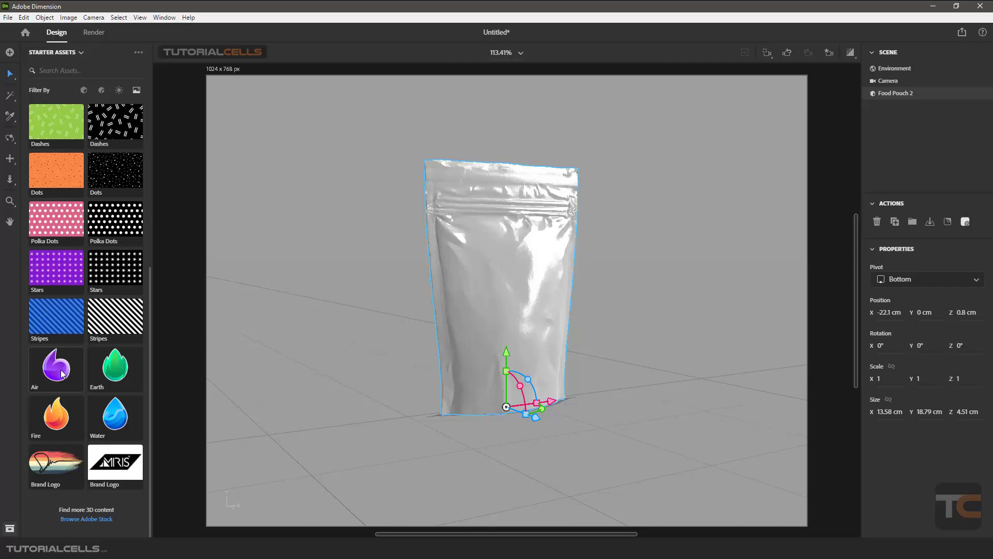
drag(57, 371, 523, 243)
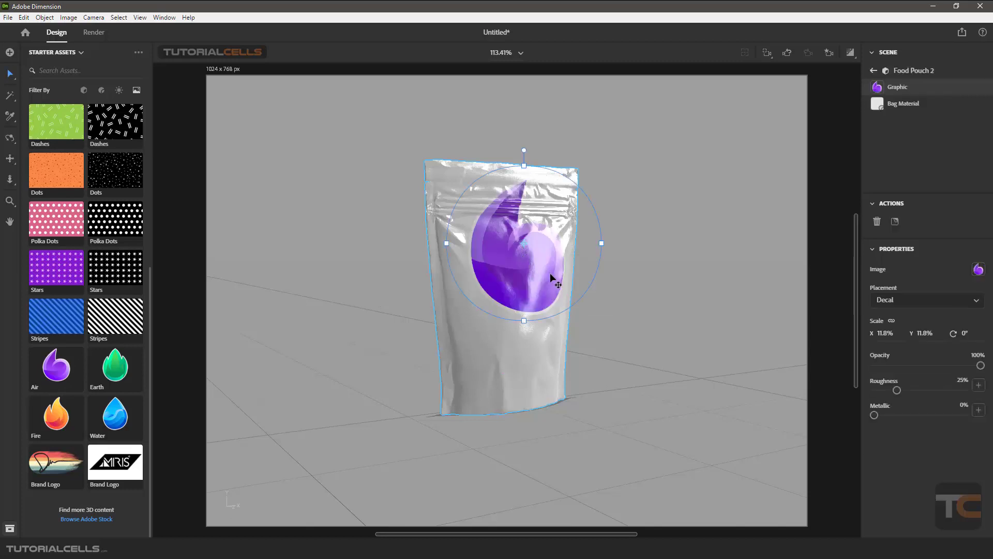
Reposition the Air decal on the pouch front and shrink it to a scale of about 7.3% by 7.5%.
right_drag(552, 276, 526, 265)
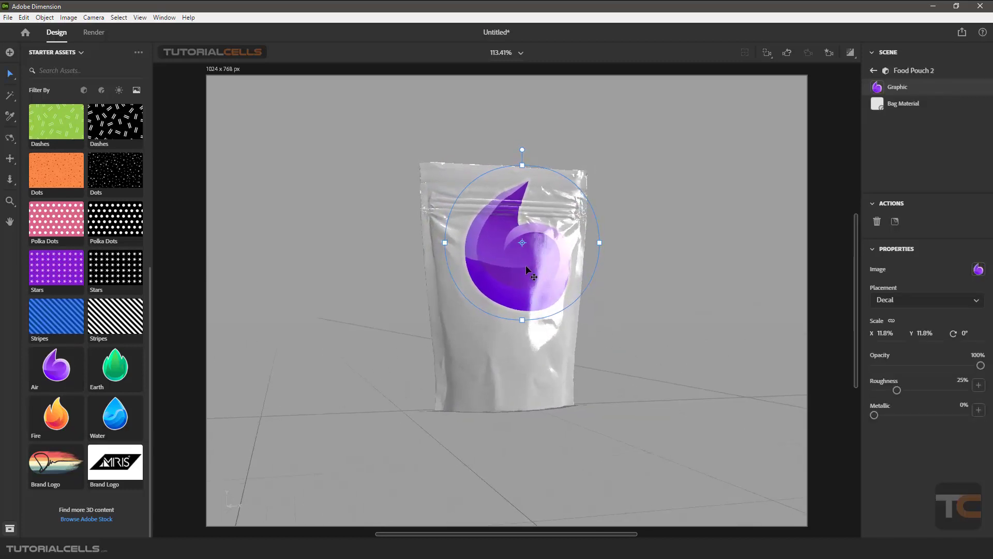
mouse_move(526, 265)
mouse_down()
mouse_move(501, 277)
mouse_move(489, 306)
mouse_move(526, 327)
mouse_move(531, 285)
mouse_move(515, 195)
mouse_move(517, 284)
mouse_move(513, 262)
mouse_up()
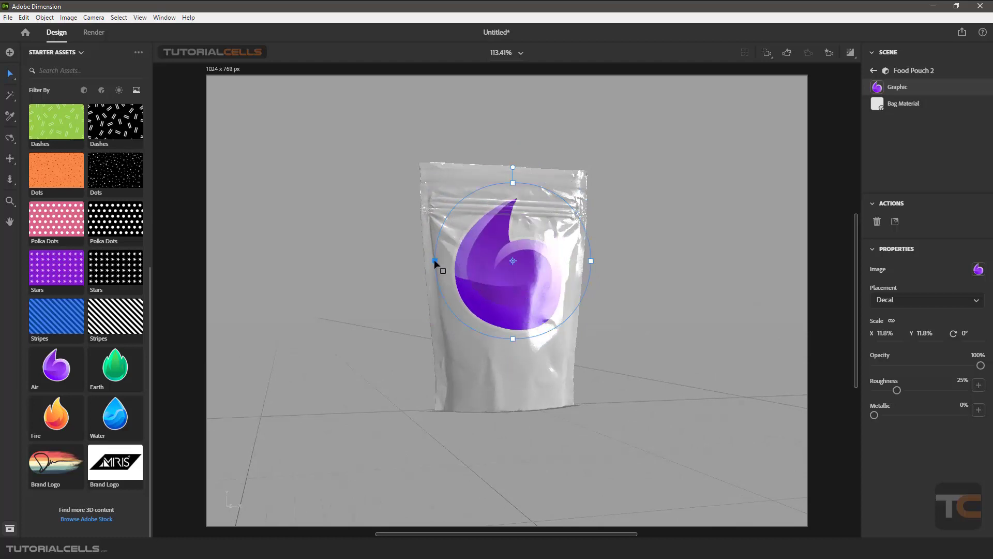
mouse_move(434, 260)
mouse_down()
mouse_move(447, 260)
mouse_move(439, 260)
mouse_up()
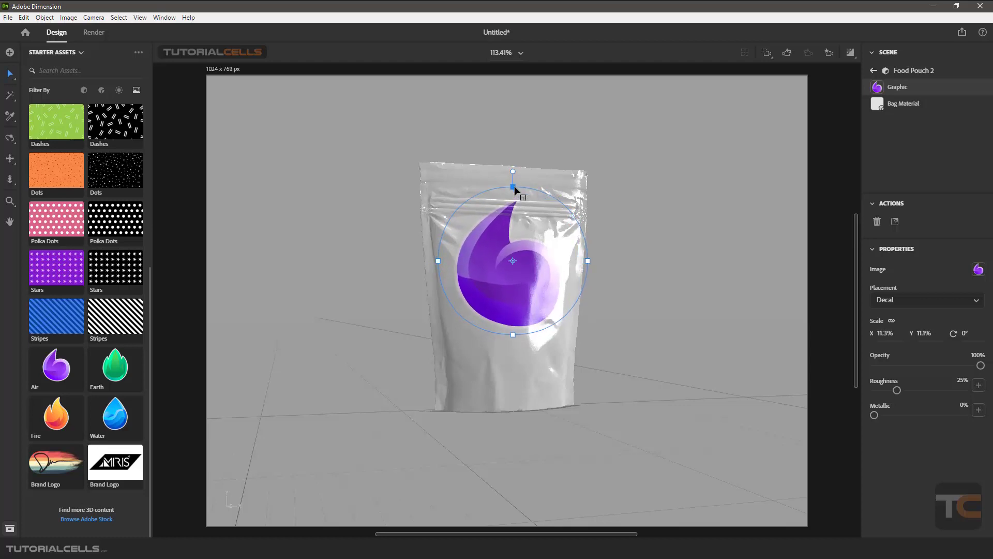
drag(514, 185, 516, 186)
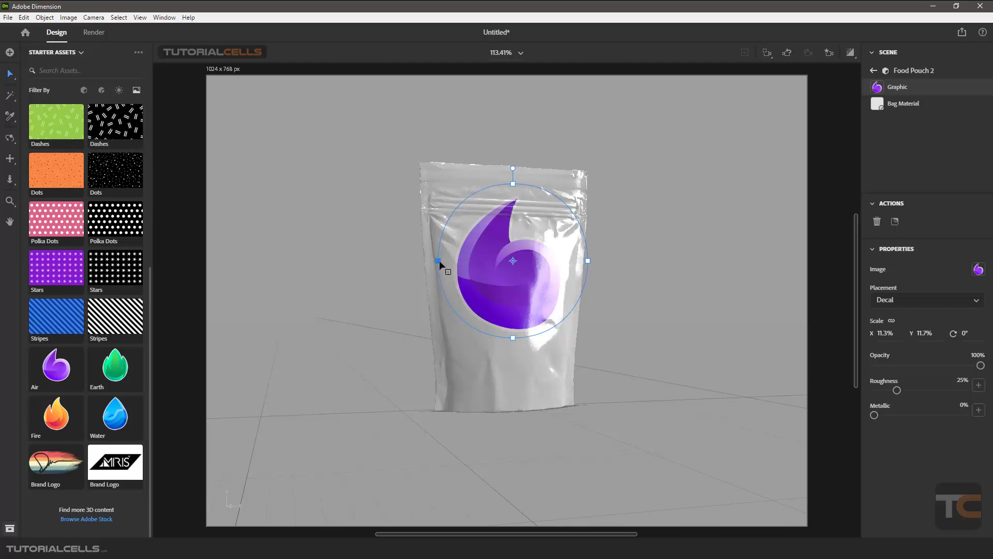
drag(443, 260, 491, 253)
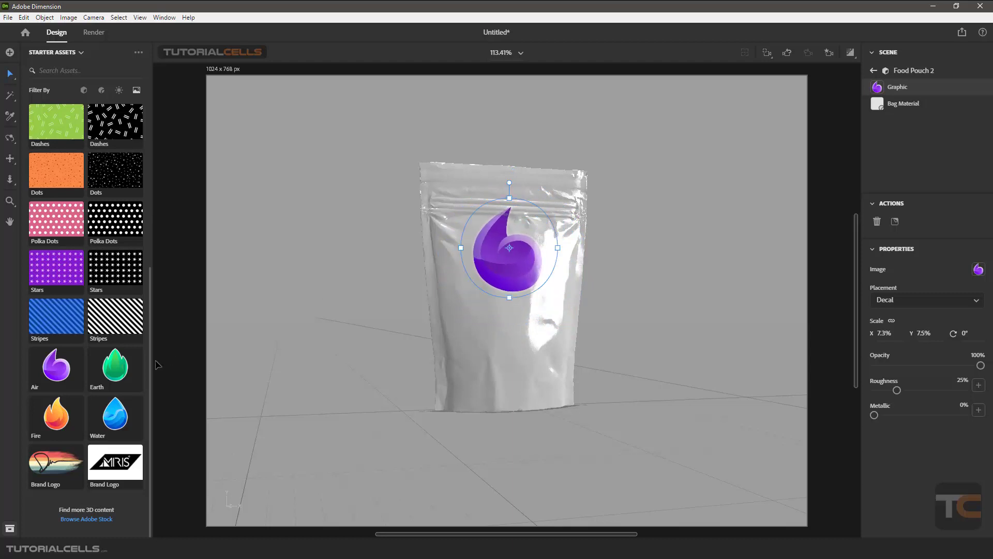
Add the Earth graphic as a second decal overlapping the lower part of the Air decal, scaled to about 7.6%.
drag(117, 372, 499, 329)
drag(423, 320, 452, 321)
click(482, 338)
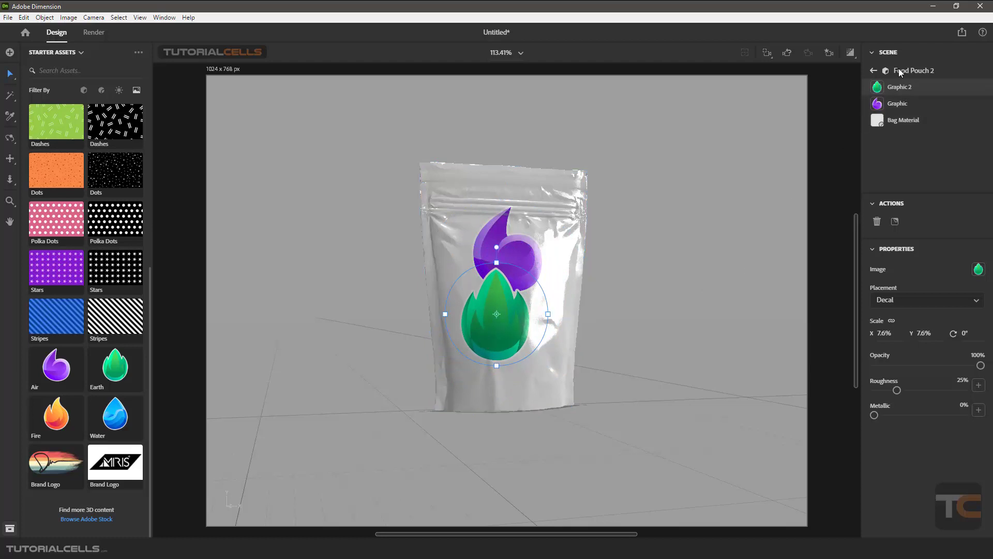
Examine the layers inside Food Pouch 2, entering and leaving them from both the canvas and the scene list.
click(727, 172)
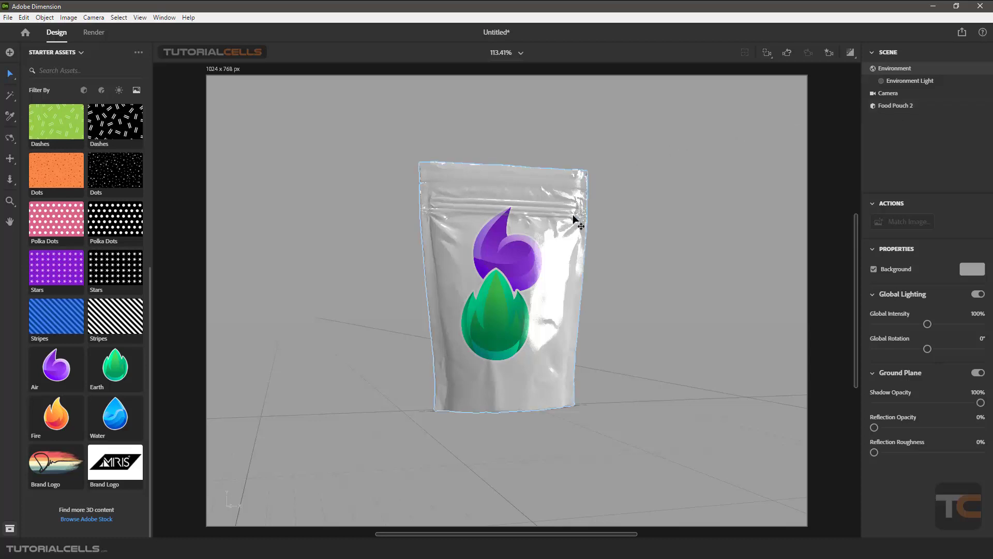
click(520, 251)
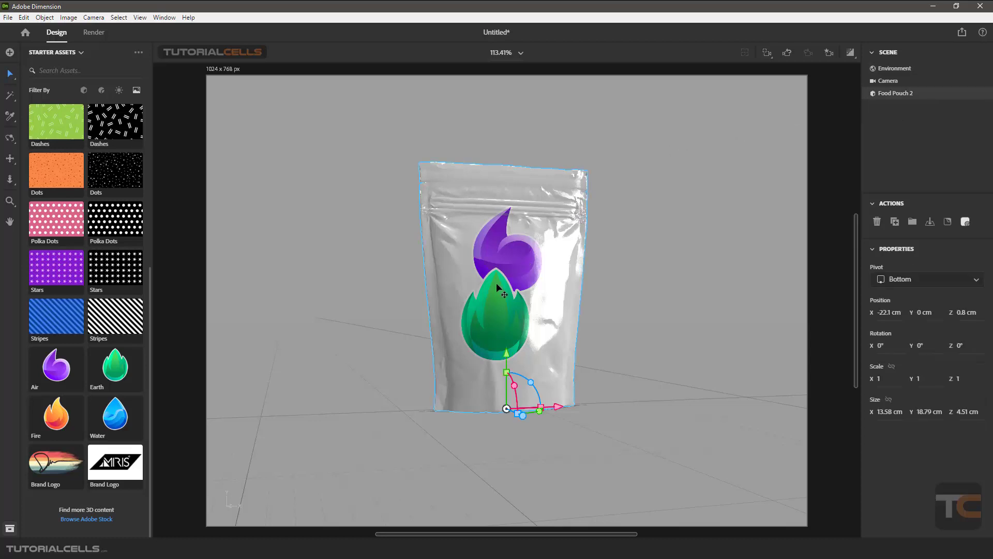
double_click(546, 248)
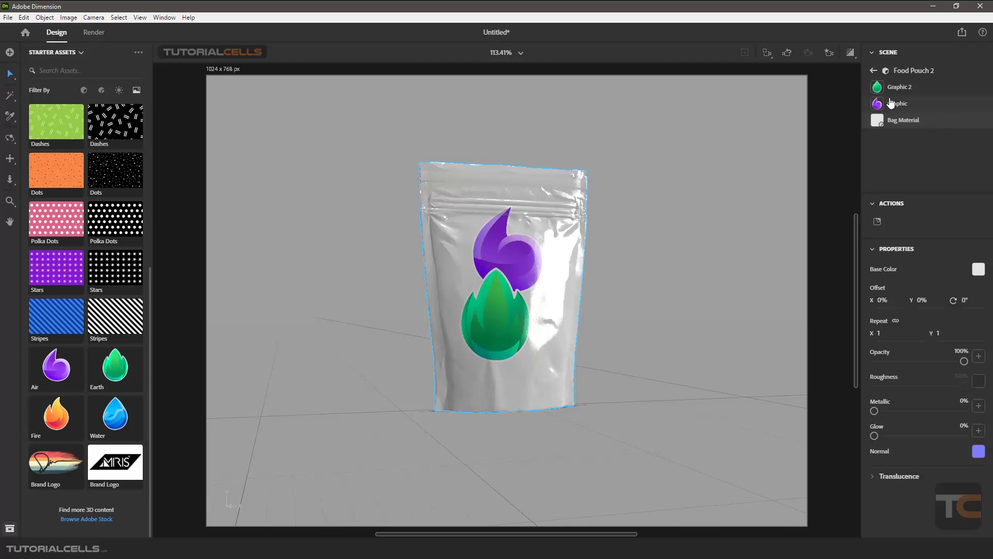
click(873, 71)
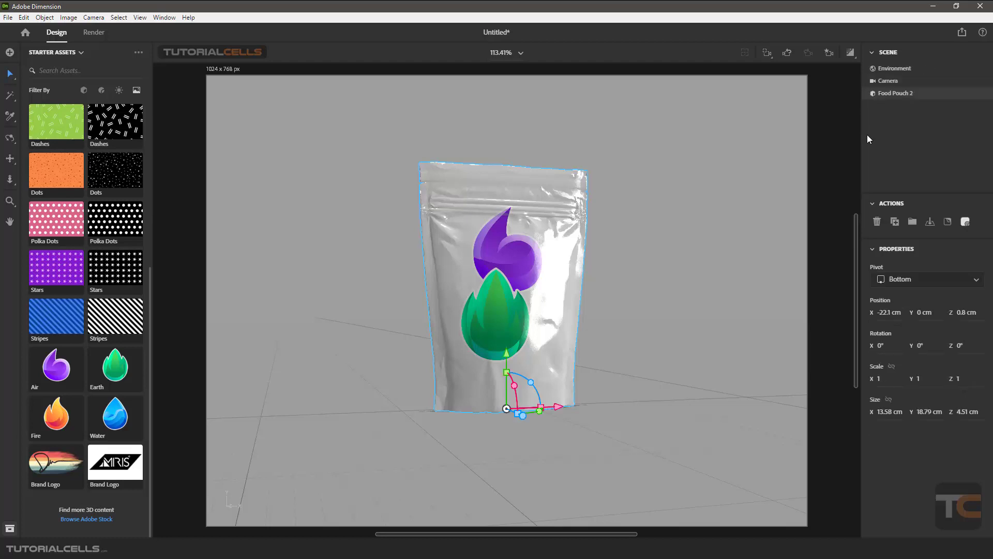
click(878, 99)
double_click(876, 97)
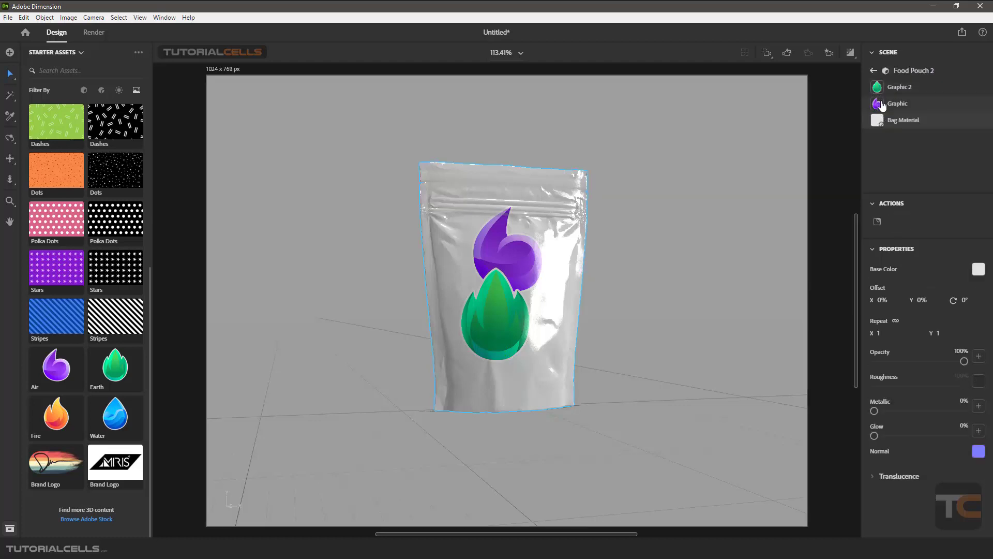
click(873, 73)
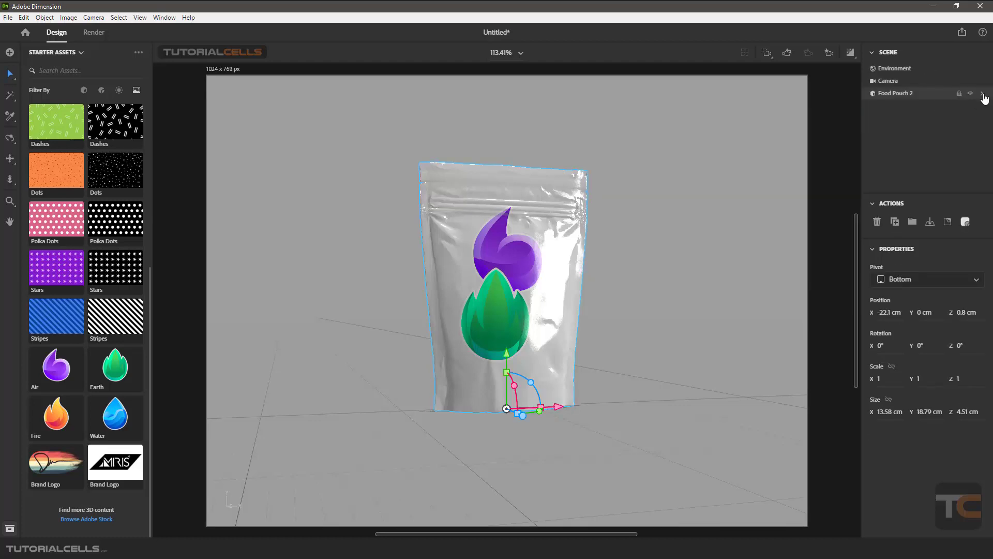
click(984, 98)
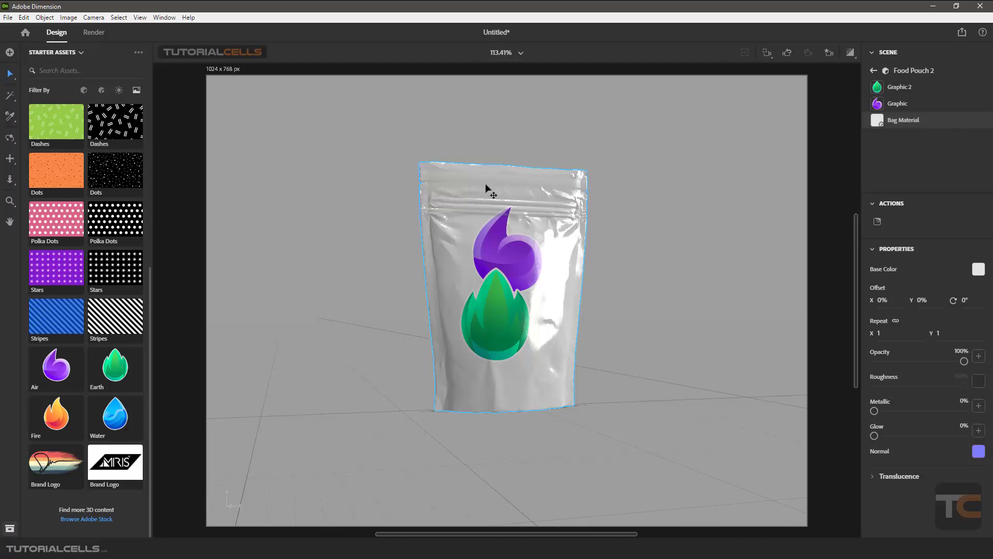
Try the Fine Grain Leather material on the food pouch beneath its graphics.
click(100, 95)
scroll(95, 224, up, 2)
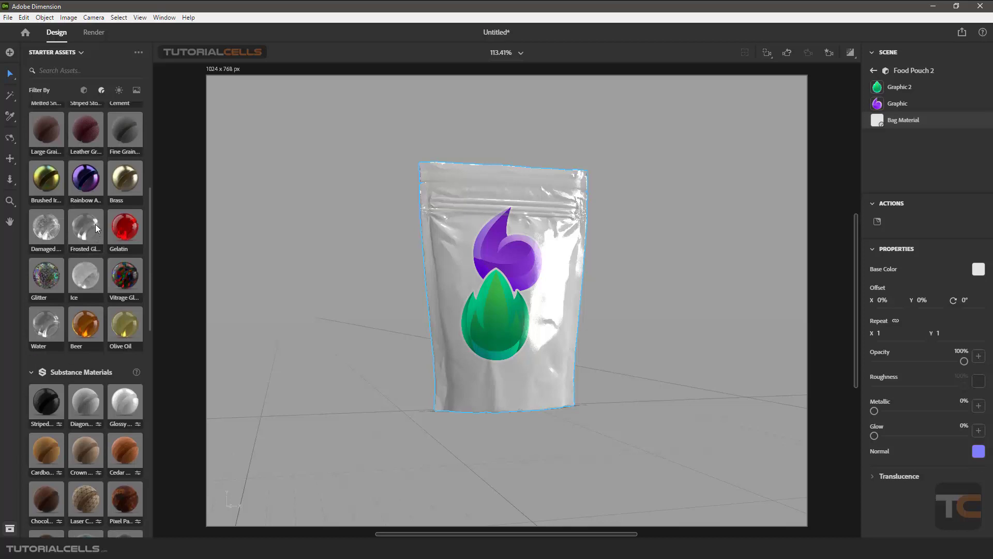
drag(115, 228, 465, 193)
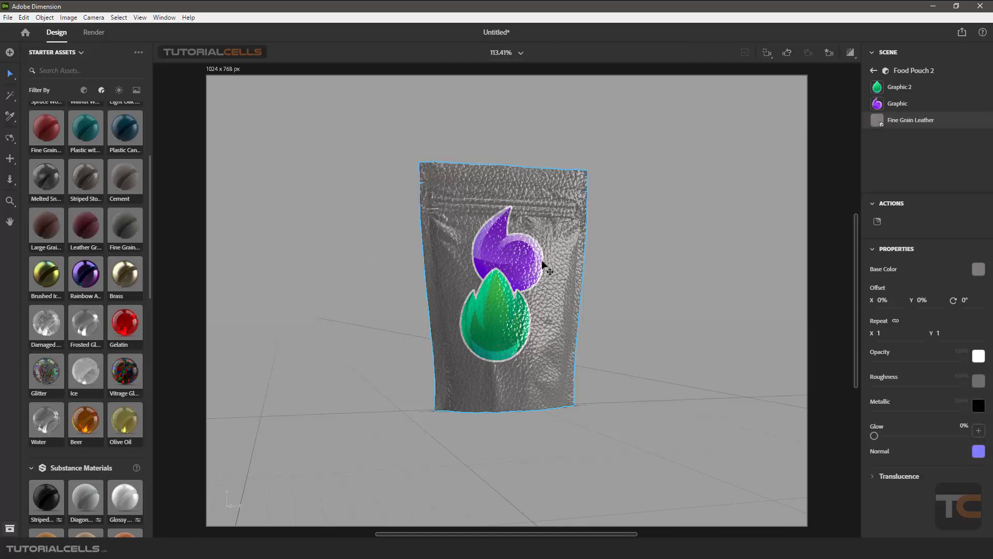
scroll(541, 274, up, 3)
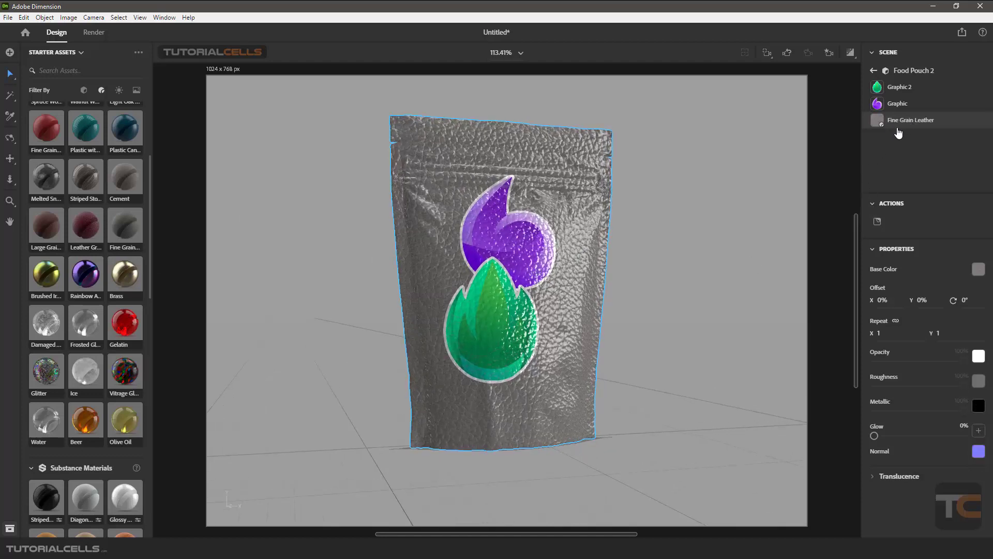
Undo the leather material on the pouch and reopen the pouch's graphic and material layers.
key(ctrl+z)
key(ctrl+z)
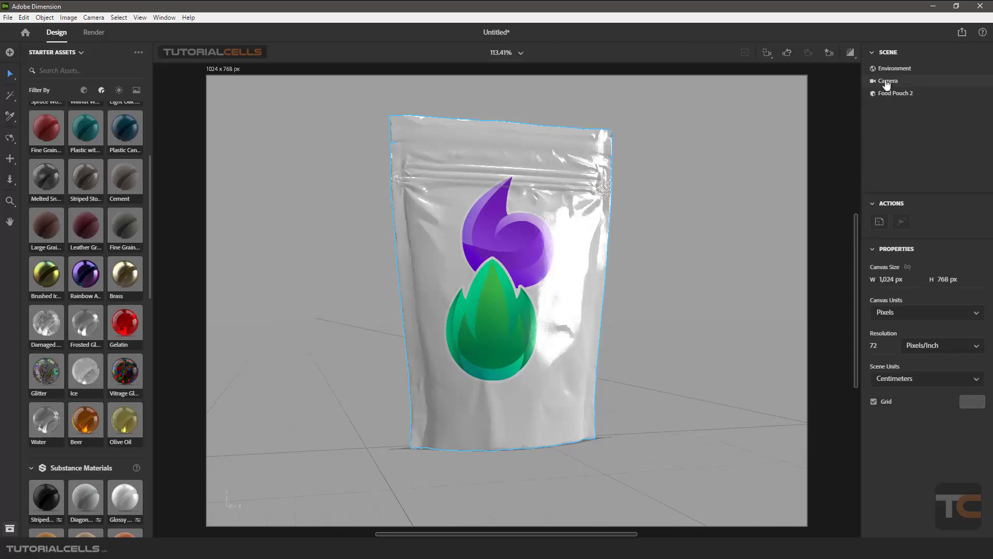
click(594, 160)
double_click(598, 166)
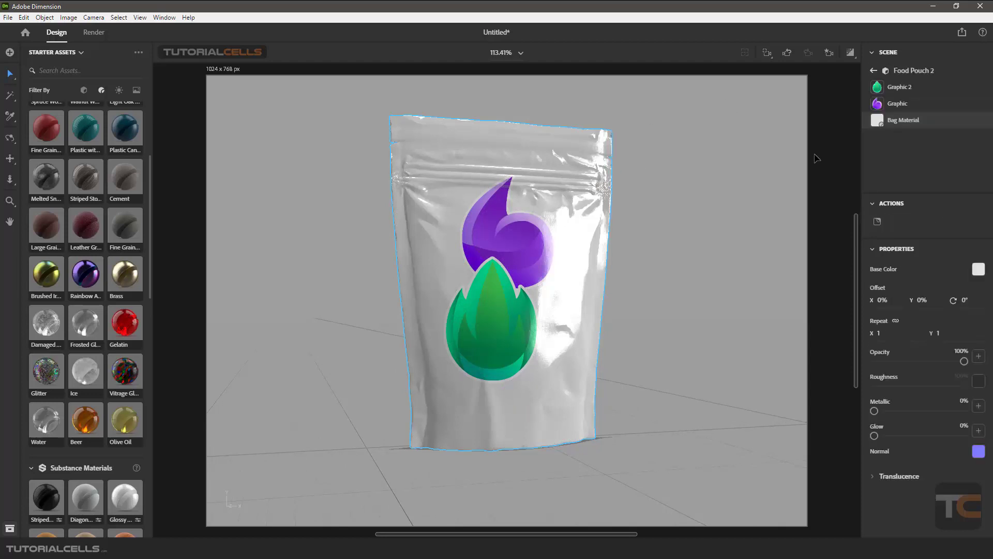
Move the purple Air graphic above the green graphic in the layer order and shift its decal slightly up and to the right.
click(896, 109)
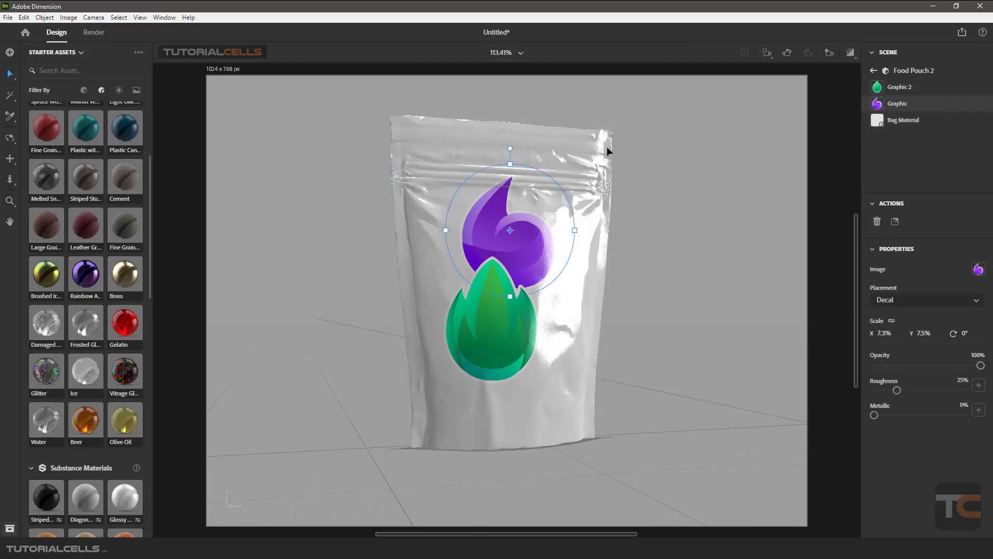
click(900, 89)
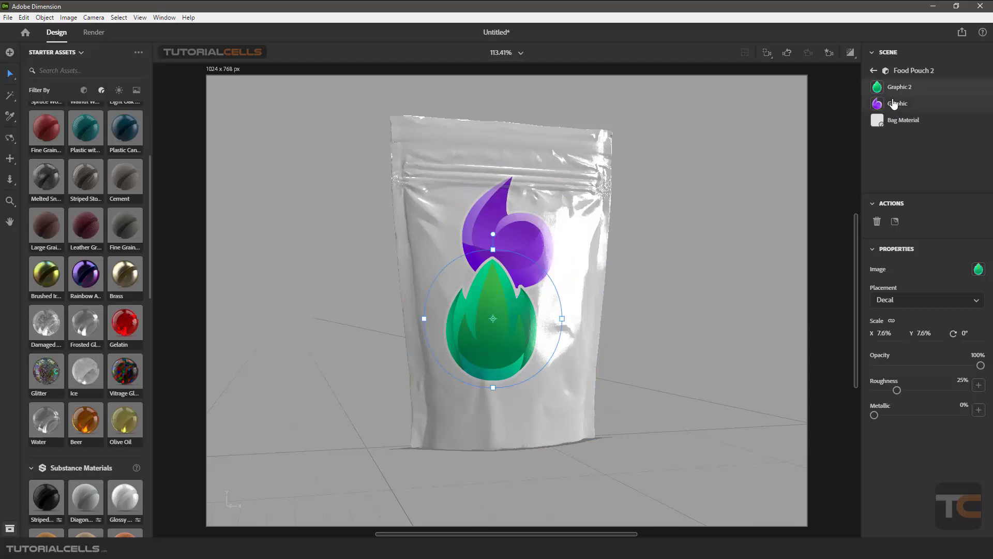
click(893, 103)
drag(892, 104, 892, 82)
drag(539, 251, 559, 242)
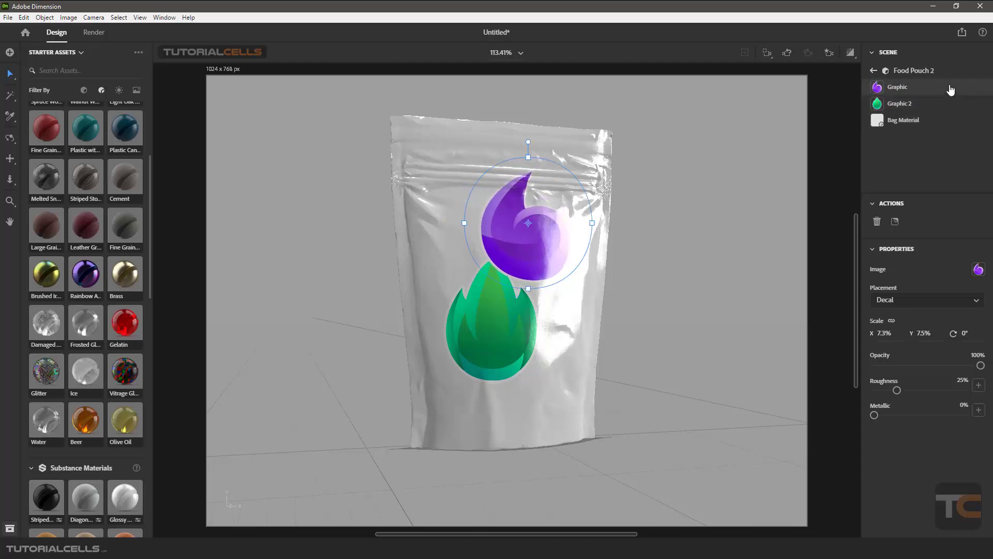
Return the purple graphic to below Graphic 2 in the layer order and select the green graphic.
drag(896, 88, 896, 104)
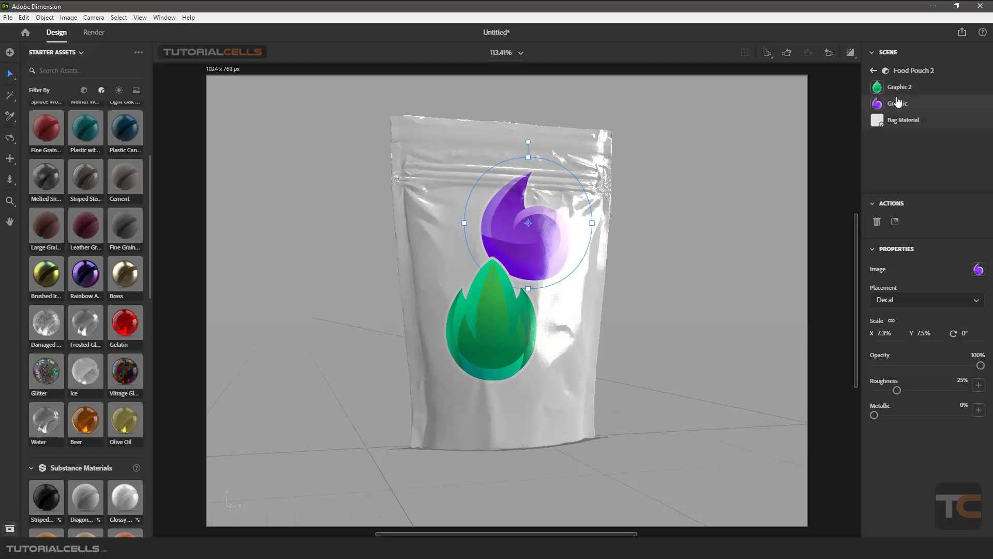
click(898, 88)
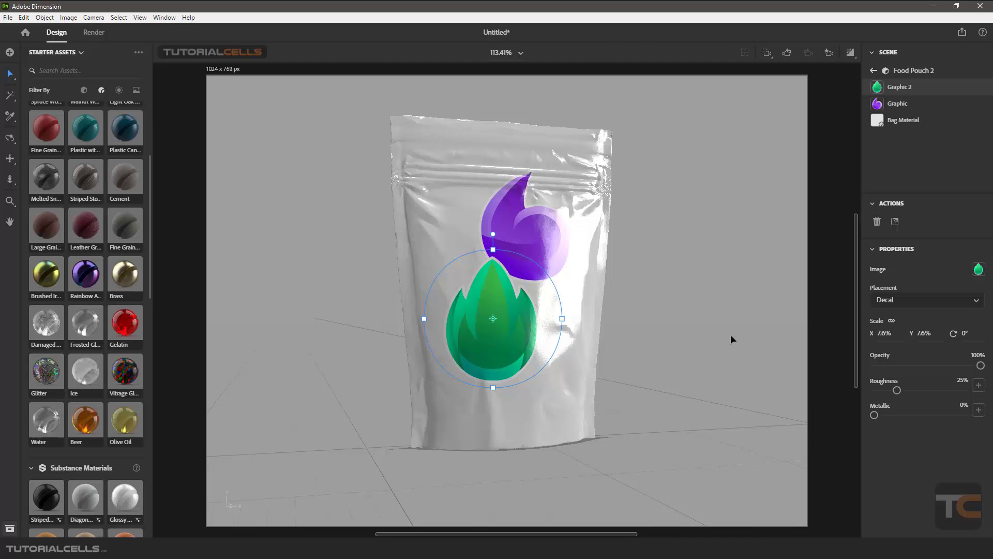
Try the q1 shield image from File Explorer's logo decal folder as a decal on the pouch, and delete it.
key(alt+Tab)
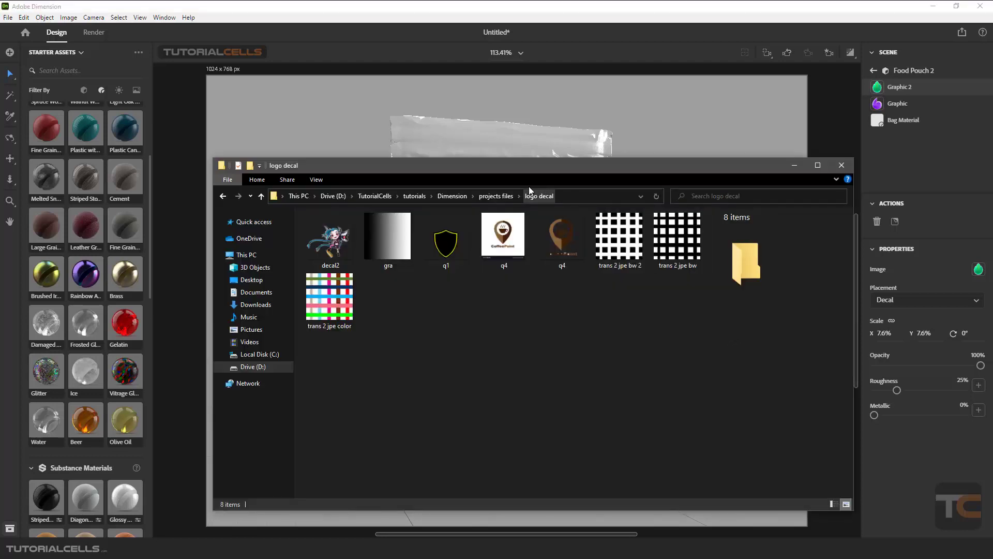
drag(499, 165, 523, 309)
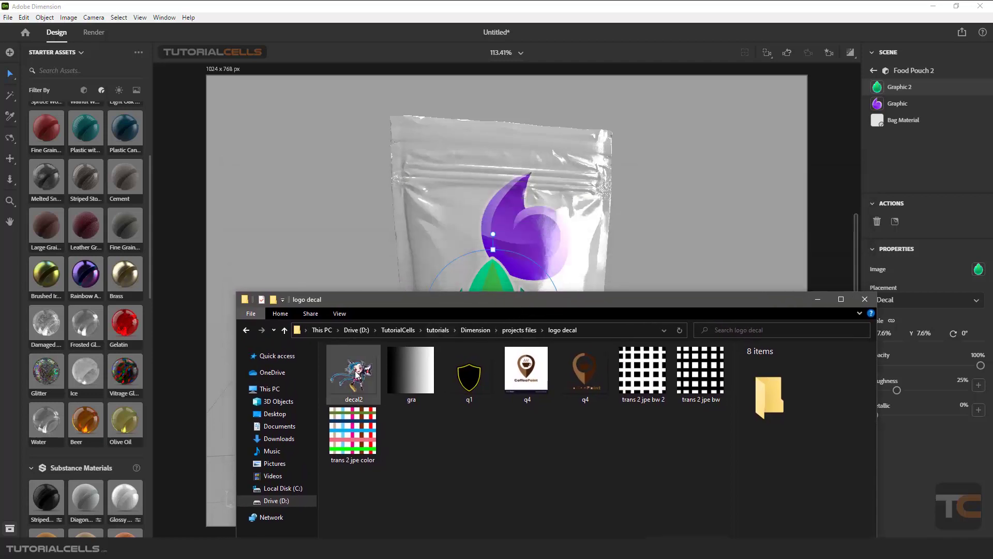
drag(356, 374, 399, 326)
drag(469, 372, 464, 207)
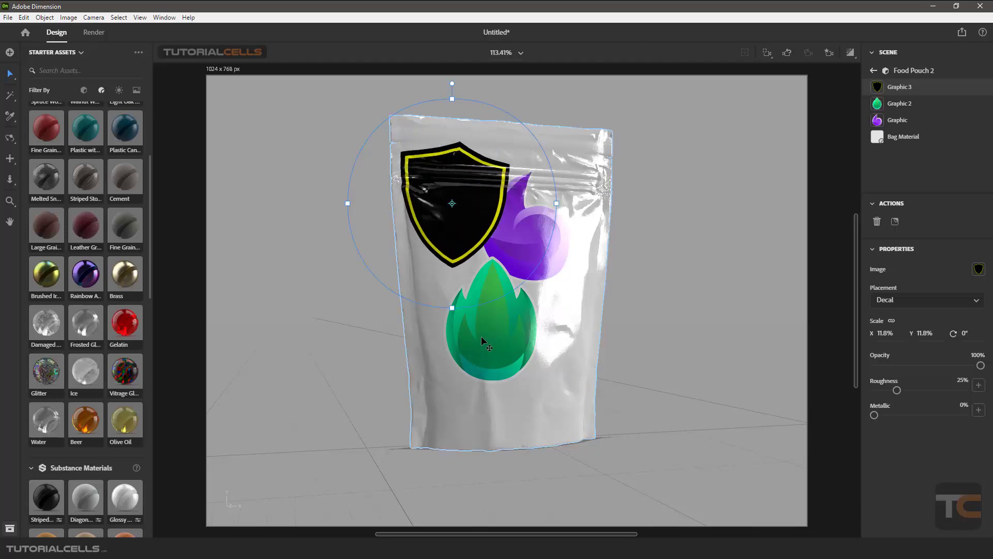
key(Delete)
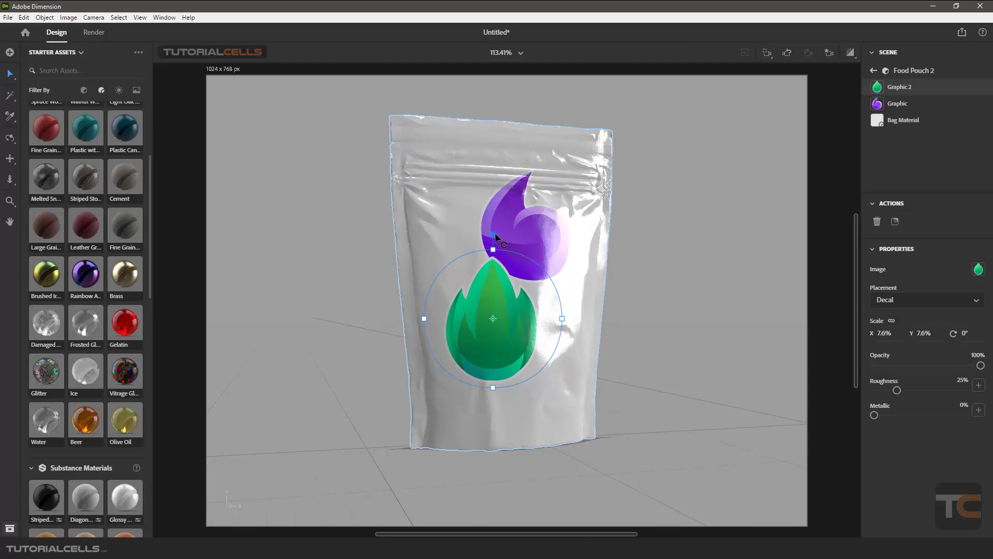
Rotate the green Earth decal to -6° and enlarge its horizontal scale to 7.7%.
mouse_move(495, 233)
mouse_down()
mouse_move(550, 286)
mouse_move(550, 343)
mouse_move(569, 306)
mouse_move(527, 243)
mouse_move(505, 243)
mouse_up()
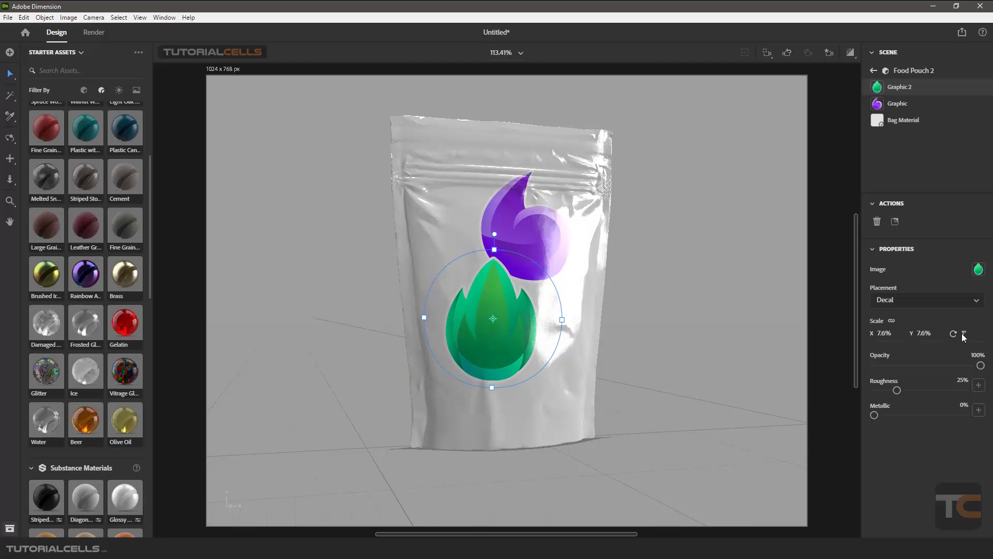
drag(964, 336, 955, 337)
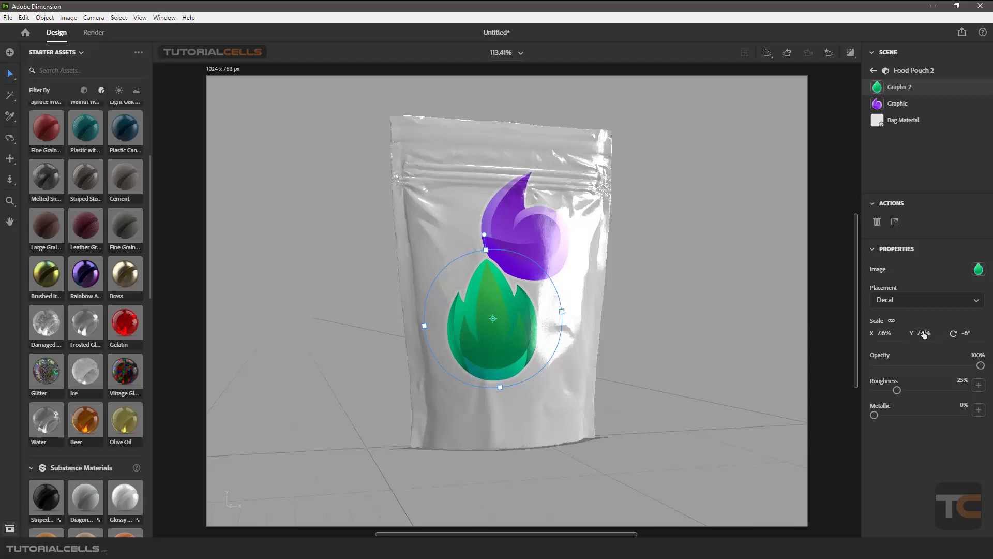
mouse_move(885, 333)
mouse_down()
mouse_move(871, 333)
mouse_move(901, 333)
mouse_move(888, 332)
mouse_up()
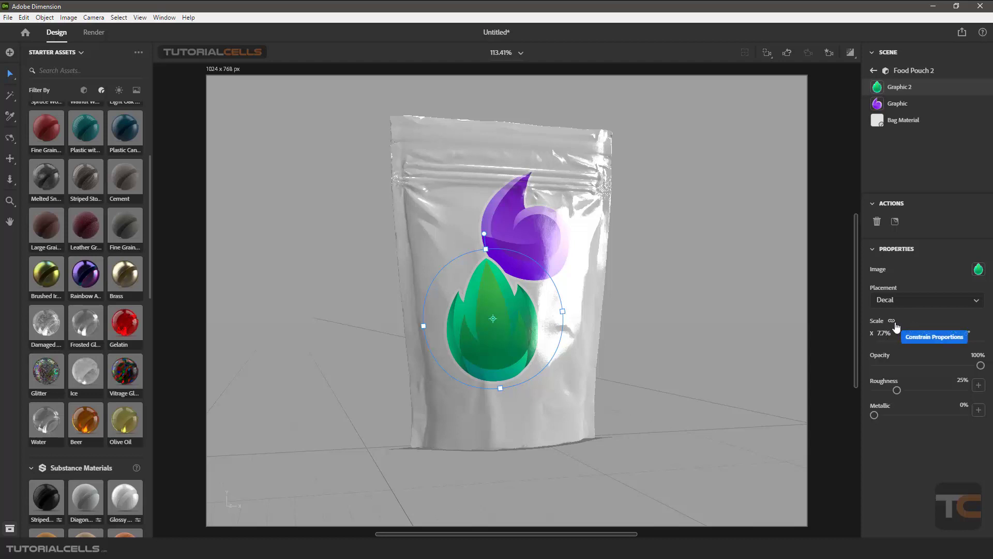
Unlink the green decal's scale, widen its X scale to 7.9%, relink the proportions, and move the decal up over the purple graphic.
click(893, 322)
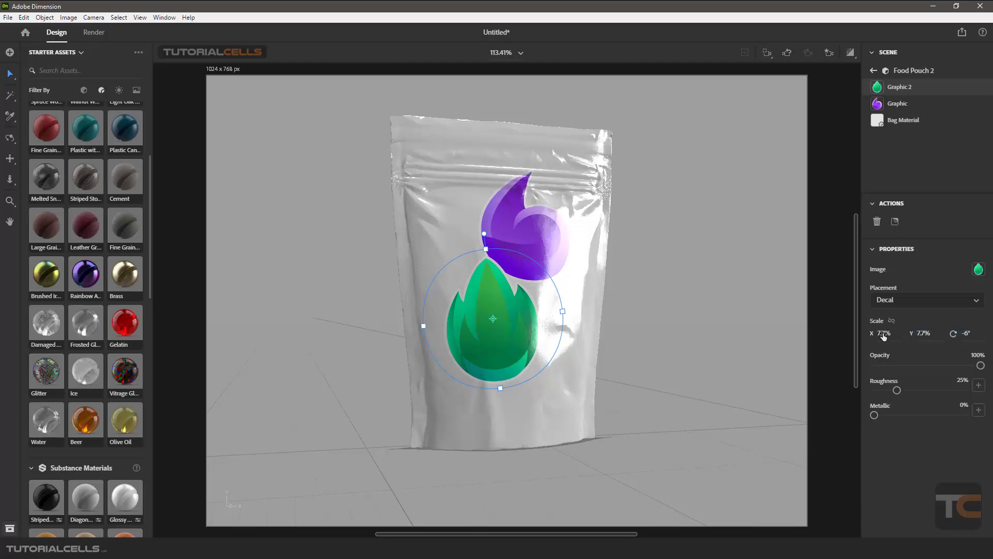
drag(882, 333, 884, 334)
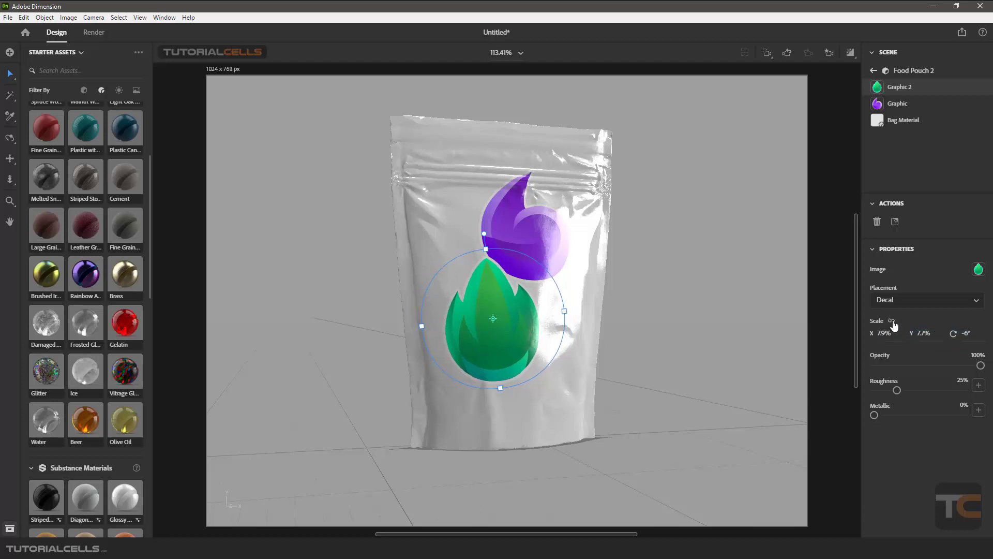
drag(508, 289, 518, 244)
mouse_move(979, 367)
mouse_down()
mouse_move(912, 367)
mouse_move(991, 373)
mouse_up()
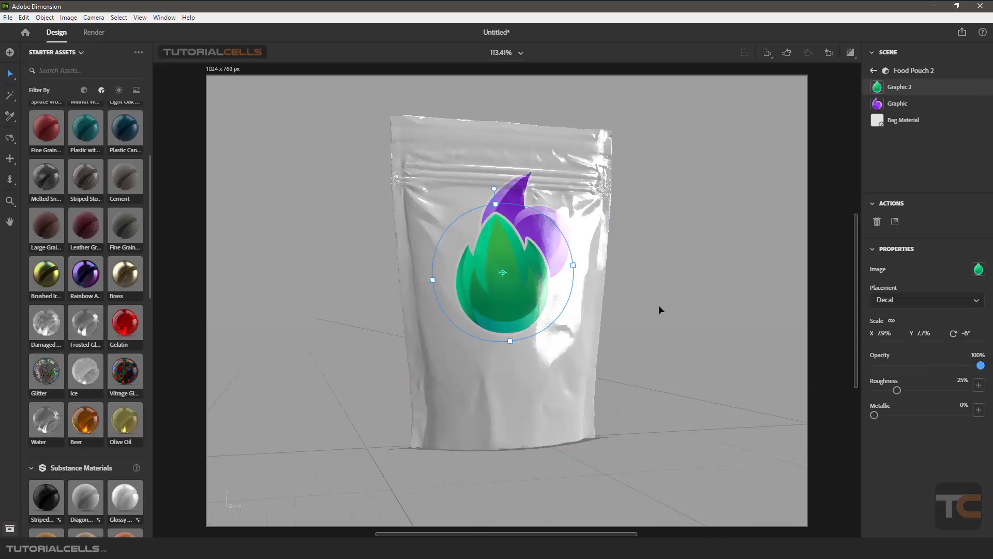
Raise the green decal's metallic value to 100% and view its reflections on the pouch from an angle.
middle_drag(660, 310, 620, 243)
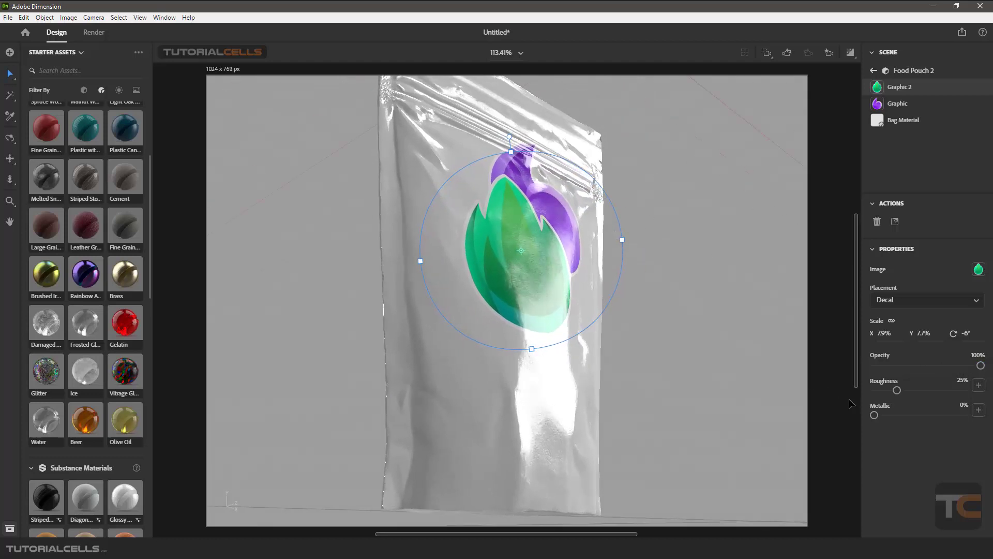
drag(874, 415, 947, 416)
mouse_move(565, 326)
middle_down()
mouse_move(515, 315)
mouse_move(538, 308)
mouse_move(587, 326)
mouse_move(532, 328)
mouse_move(564, 295)
mouse_move(559, 326)
mouse_move(538, 303)
mouse_move(572, 331)
mouse_move(534, 307)
mouse_move(543, 315)
mouse_move(519, 310)
mouse_move(558, 326)
middle_up()
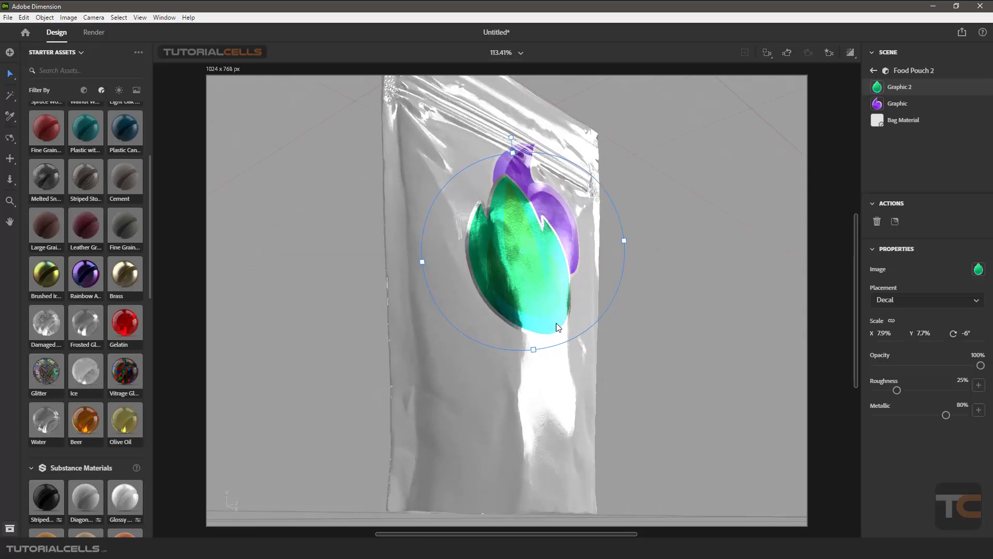
drag(946, 416, 979, 418)
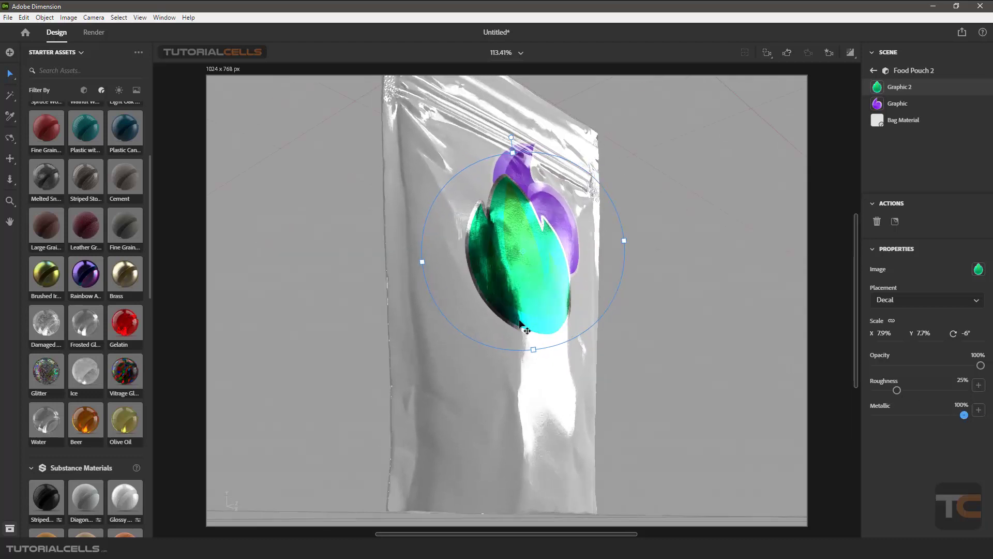
right_drag(524, 327, 560, 319)
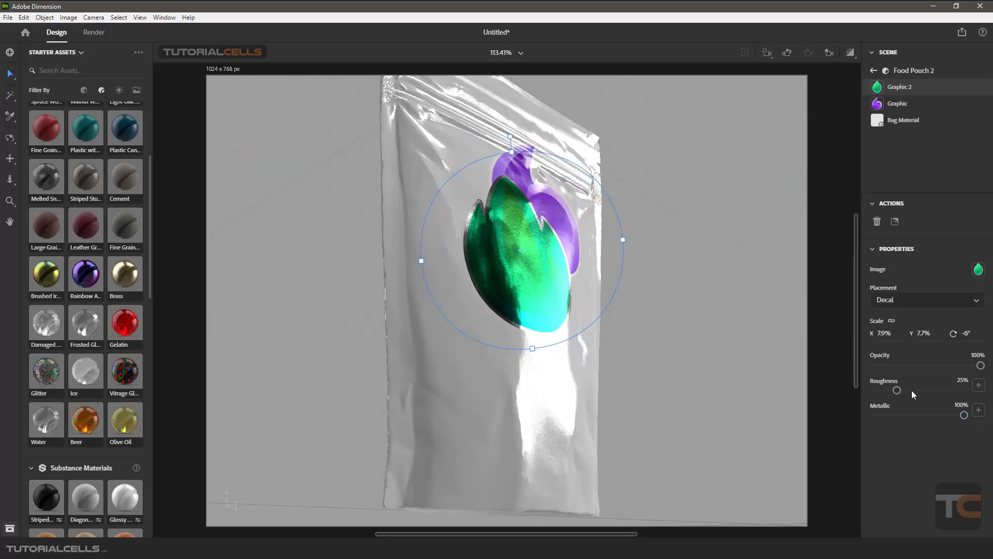
Set the green decal's roughness to 37% and inspect its reflections from several angles.
drag(897, 393, 907, 391)
right_drag(518, 326, 627, 392)
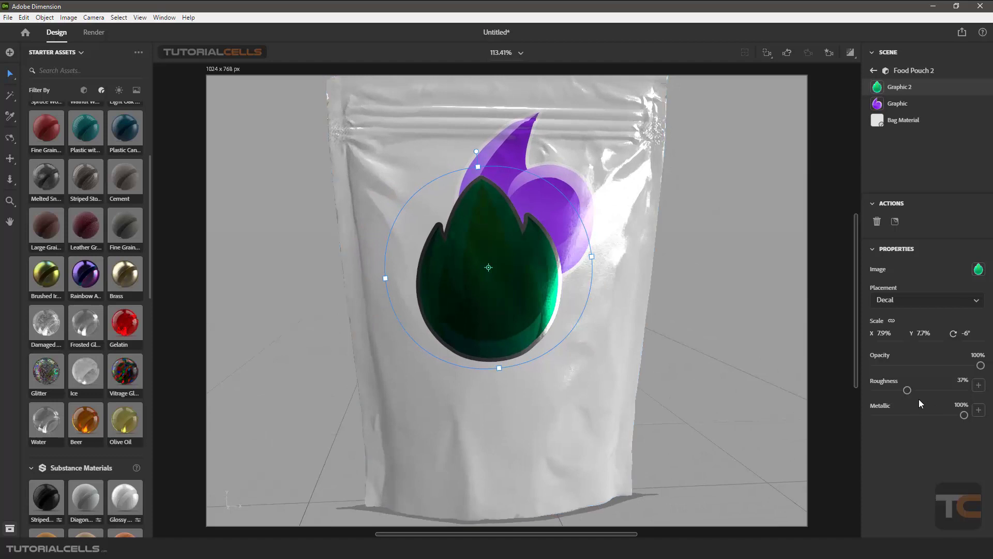
mouse_move(964, 416)
mouse_down()
mouse_move(955, 415)
mouse_move(965, 416)
mouse_up()
scroll(443, 342, down, 3)
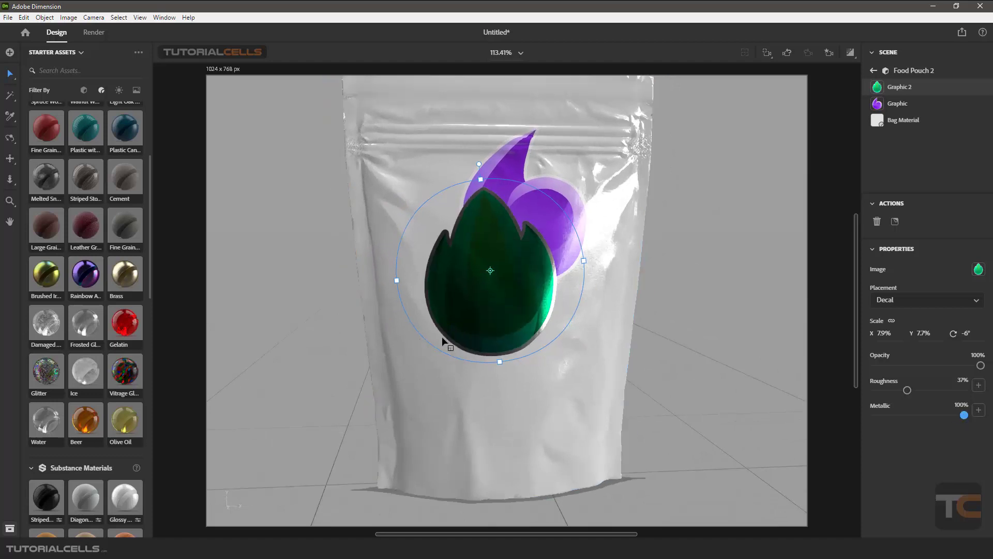
right_drag(444, 341, 560, 287)
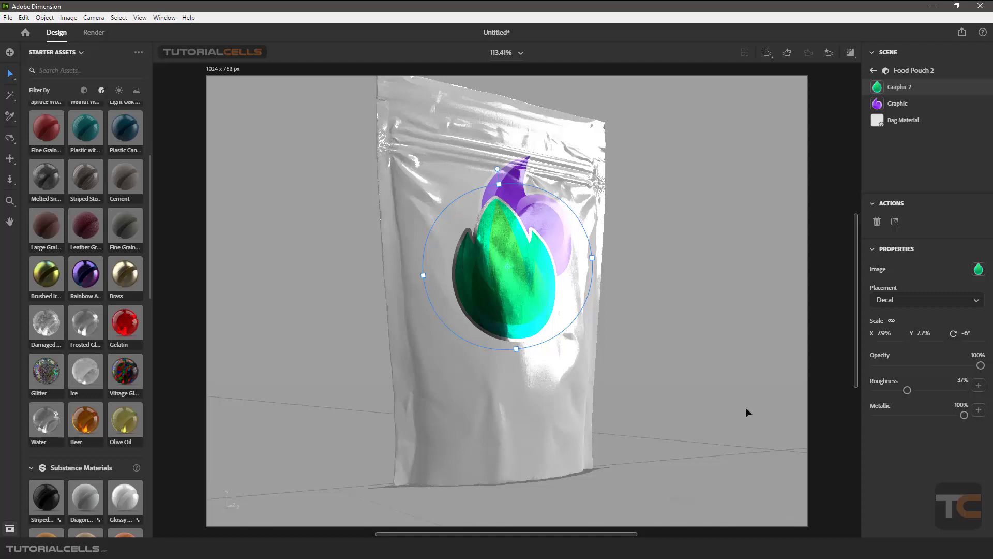
Apply the trans 2 jpe bw 2 image from File Explorer's logo decal folder as the green decal's metallic map and inspect it.
click(977, 411)
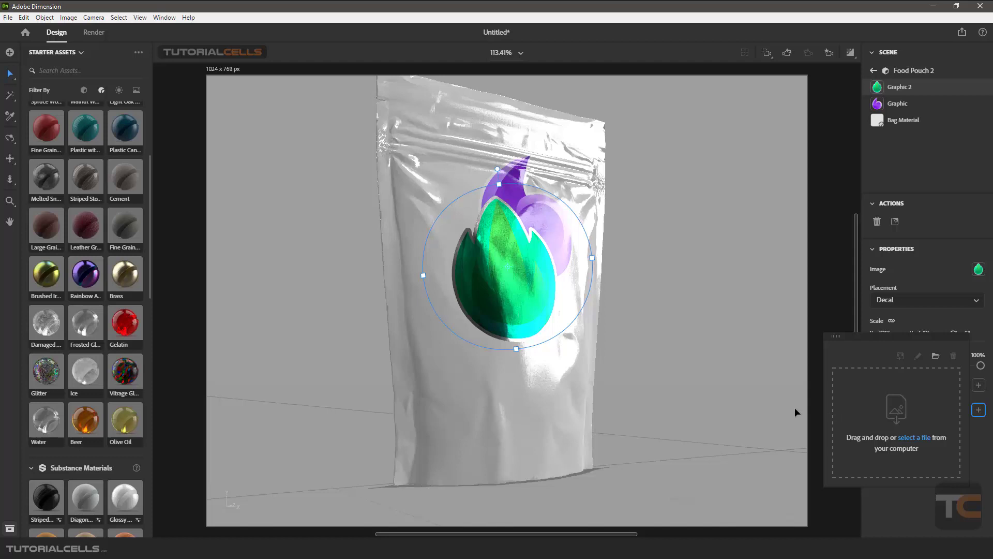
key(alt+Tab)
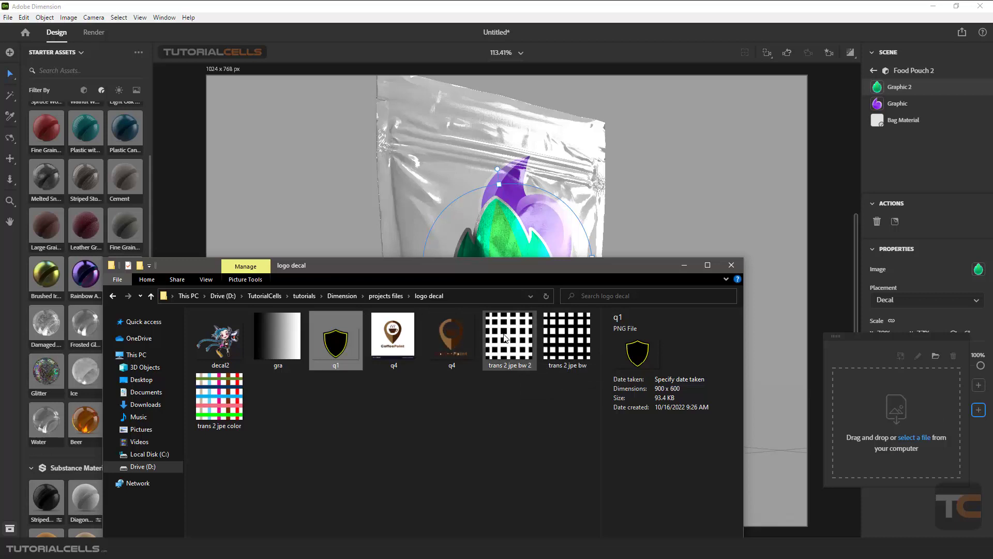
drag(509, 337, 865, 436)
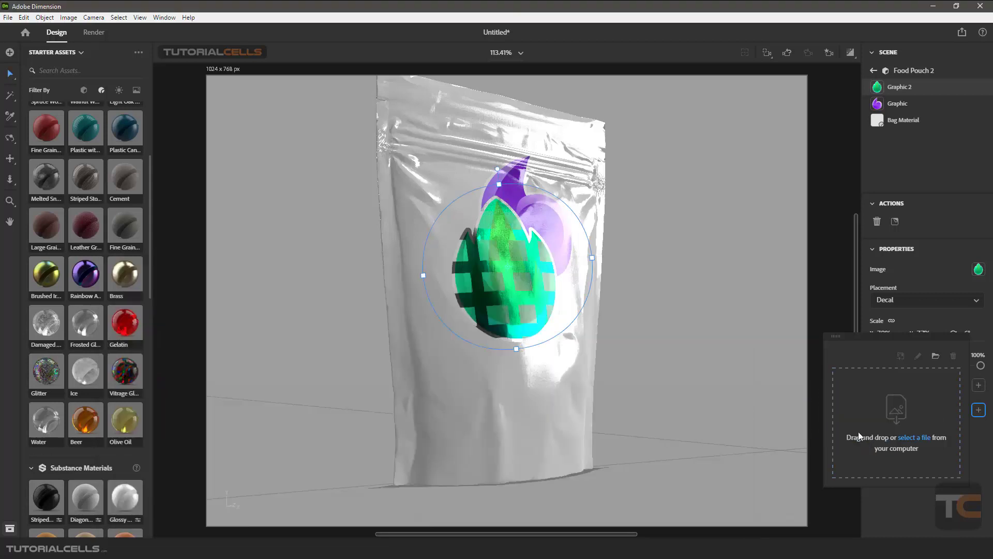
scroll(512, 289, up, 5)
right_drag(521, 286, 549, 279)
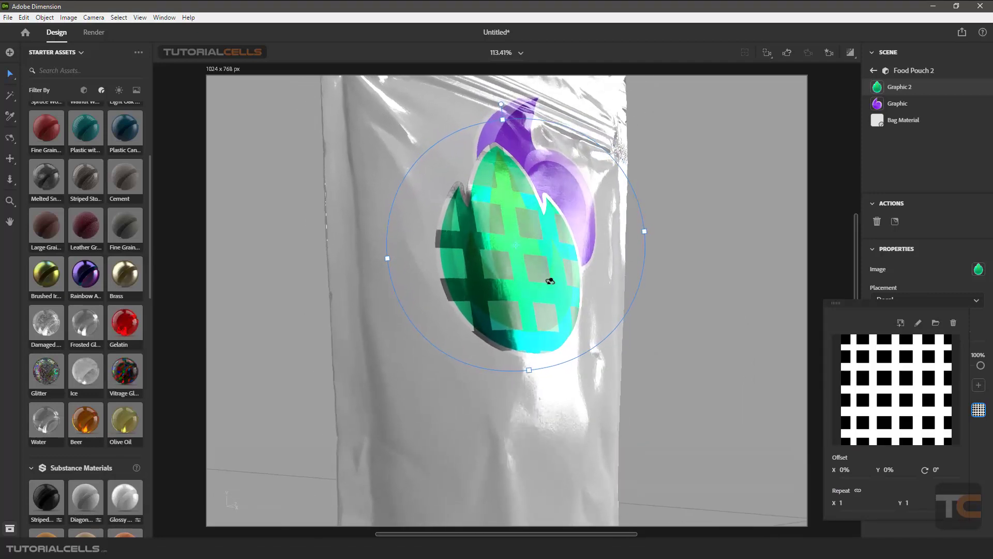
click(762, 304)
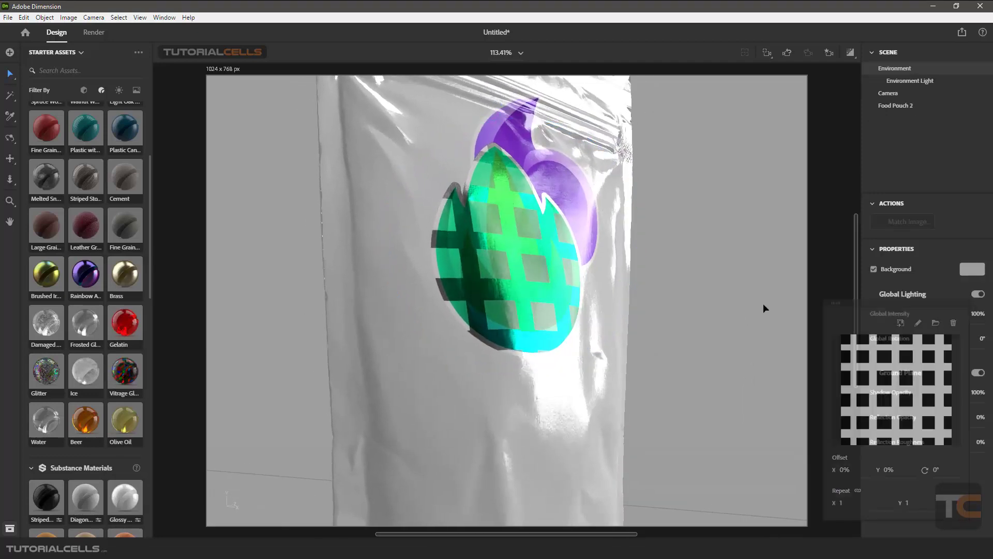
double_click(560, 262)
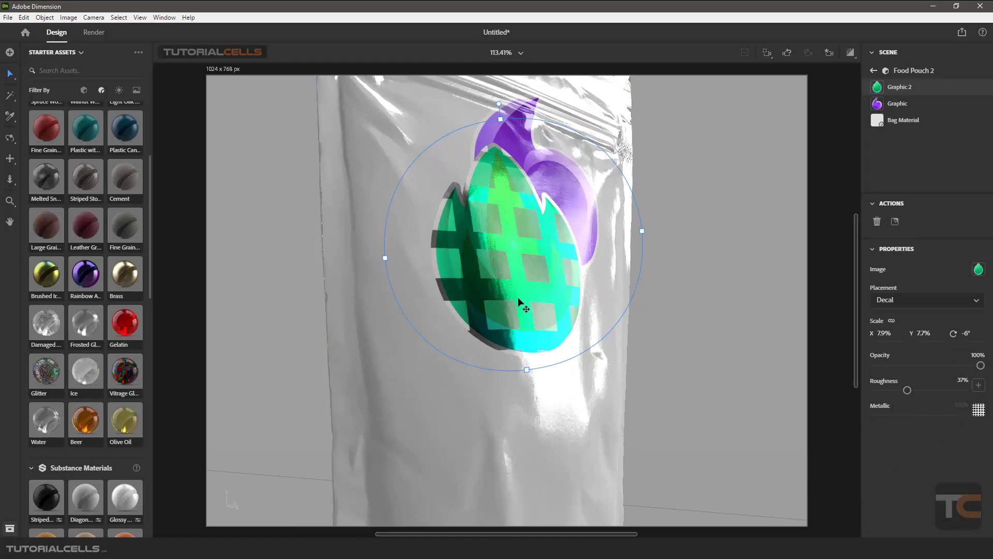
right_drag(523, 286, 672, 339)
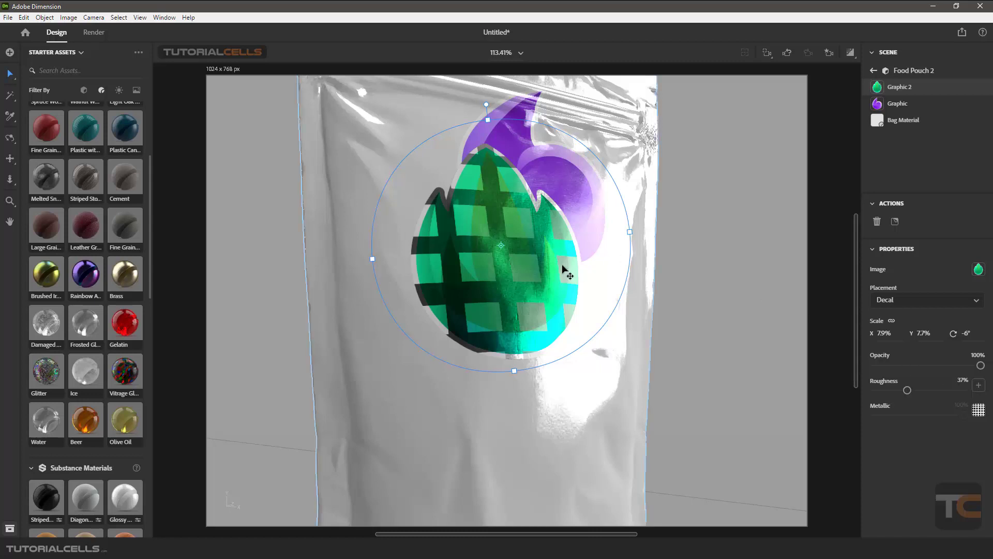
Remove the checkered metallic map from the green decal and set its metallic value to 0%.
key(Escape)
key(Escape)
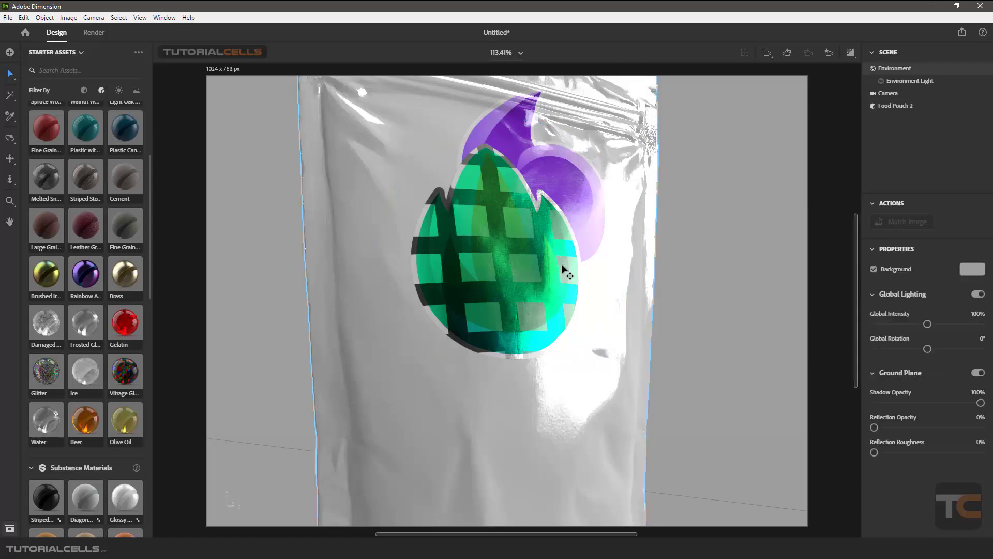
double_click(563, 266)
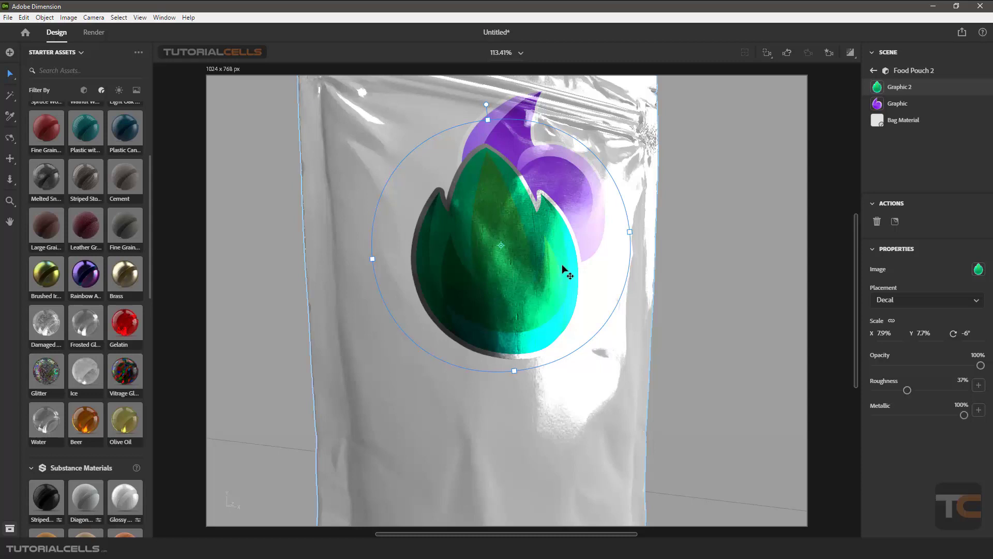
drag(964, 415, 874, 415)
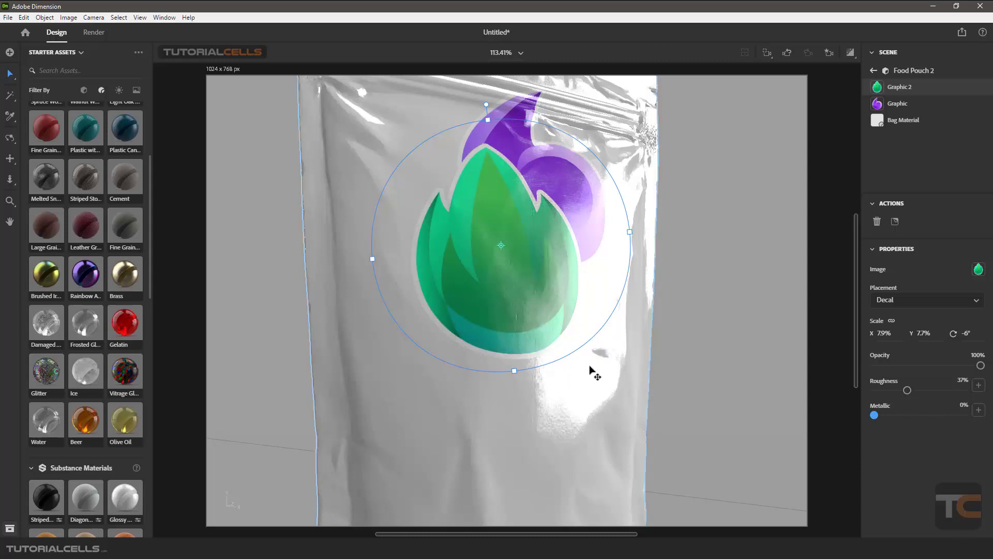
right_drag(594, 372, 567, 284)
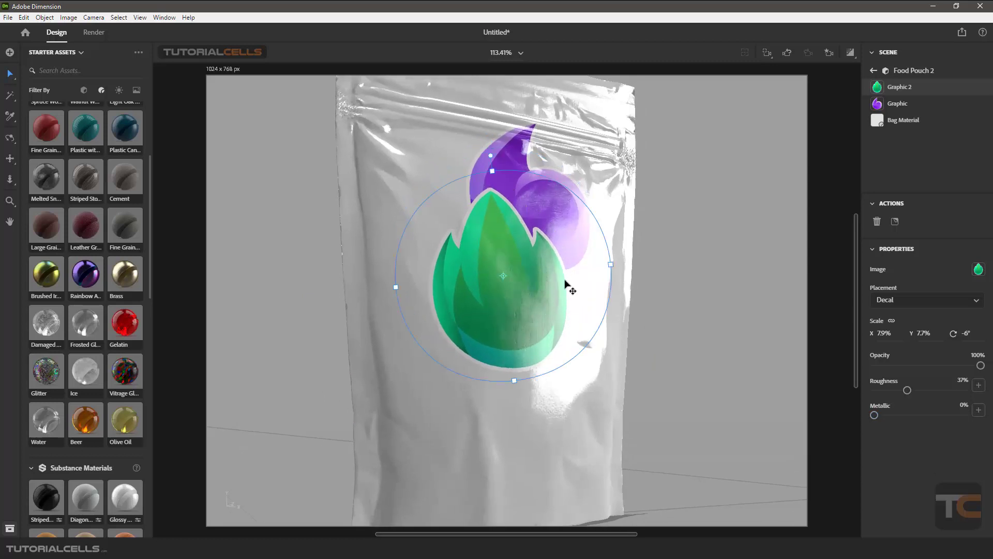
Change the green graphic's placement to Fill and shrink its pattern to 6 repeats in X and Y.
click(901, 307)
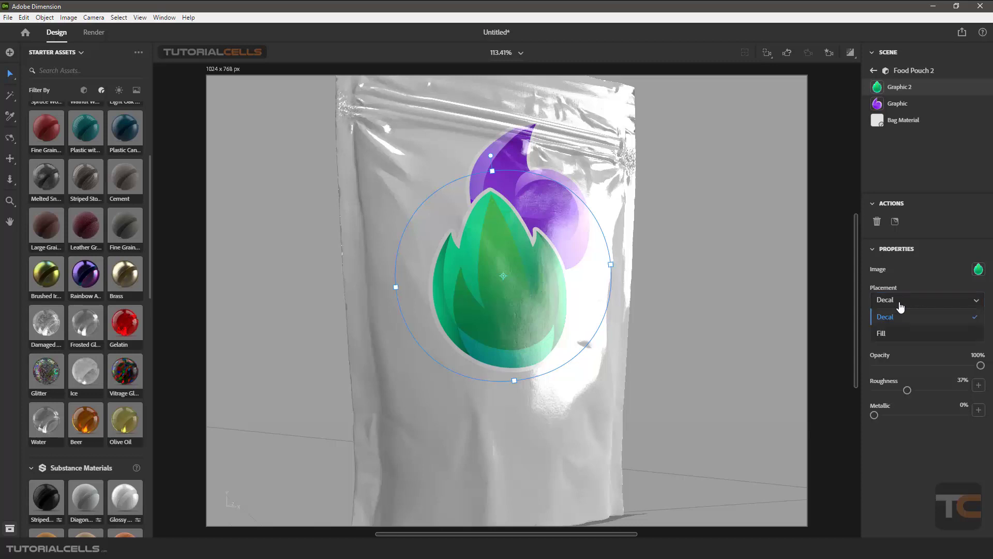
click(903, 340)
scroll(597, 237, down, 5)
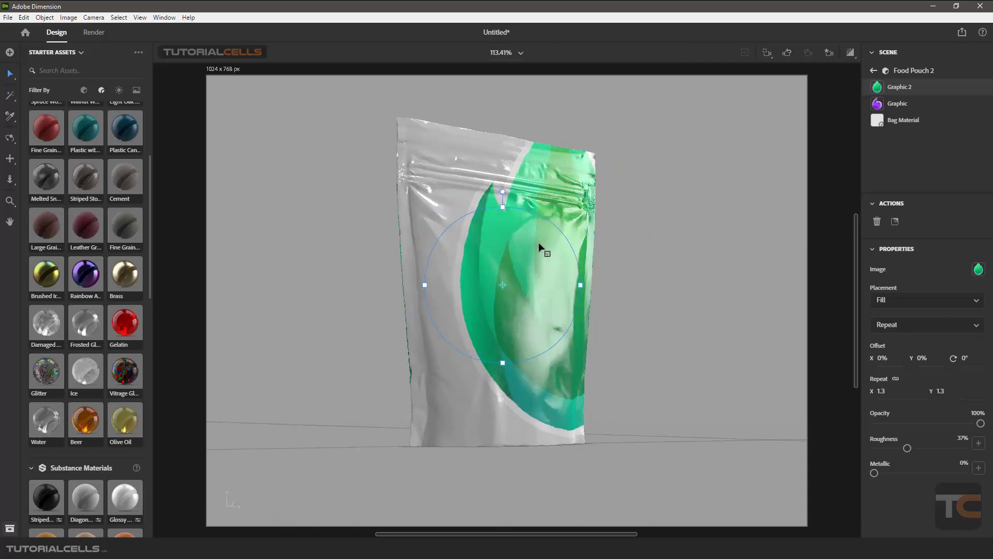
drag(538, 242, 491, 274)
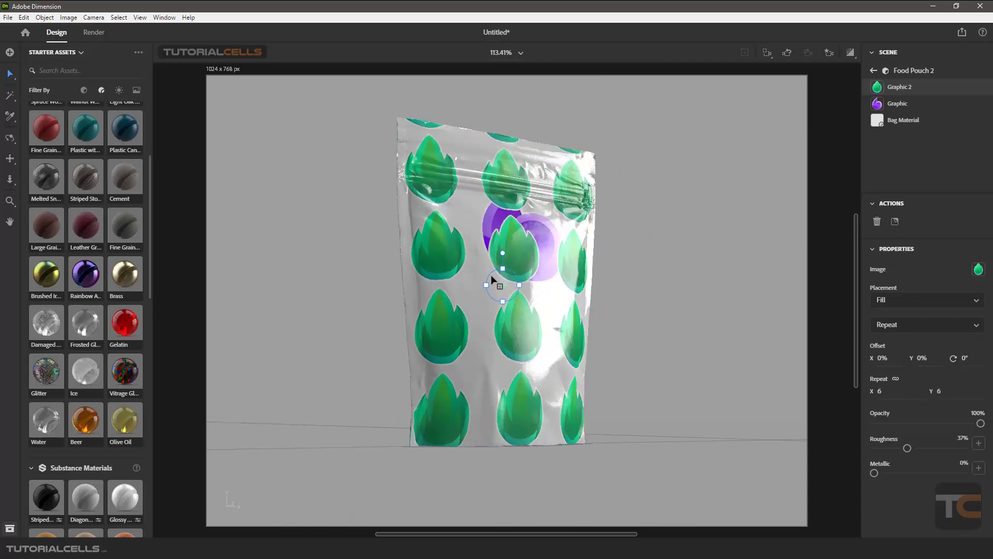
right_drag(556, 266, 619, 283)
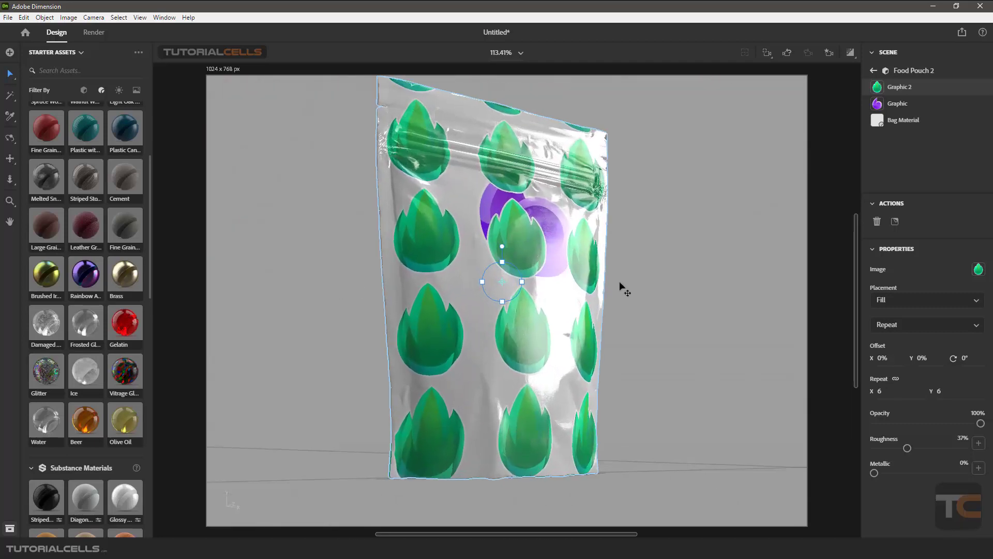
Try the Mirror tiling mode on the green fill, and return it to Repeat.
click(919, 328)
click(909, 359)
right_drag(534, 282, 430, 287)
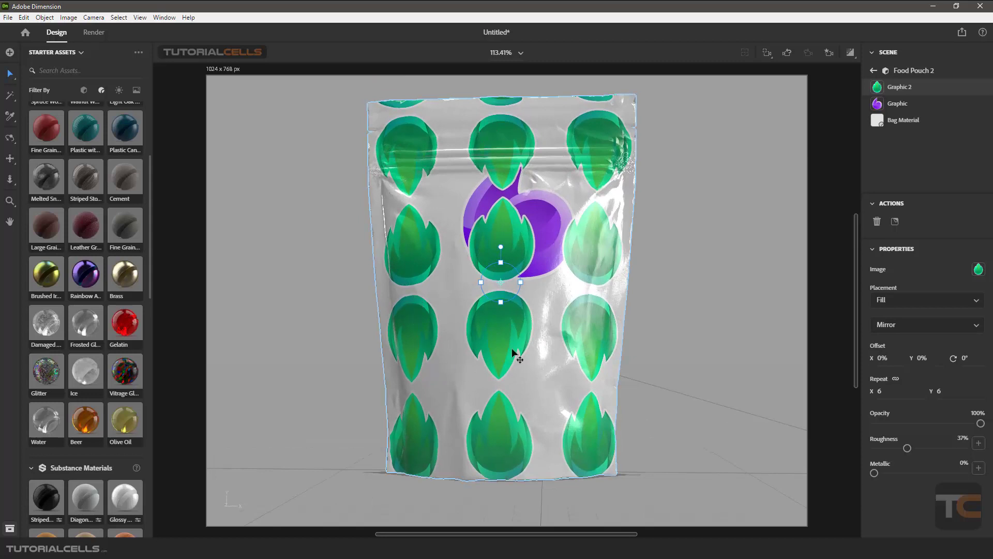
click(891, 326)
click(899, 337)
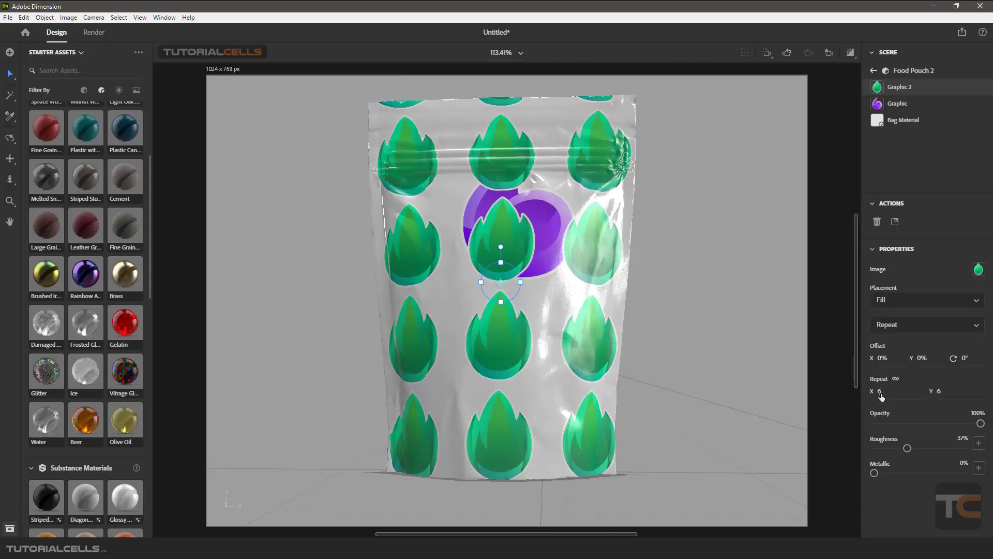
Adjust the green fill to 7.4 repeats in X and Y with a -1° rotation, keeping Graphic 2 selected.
drag(880, 394, 908, 394)
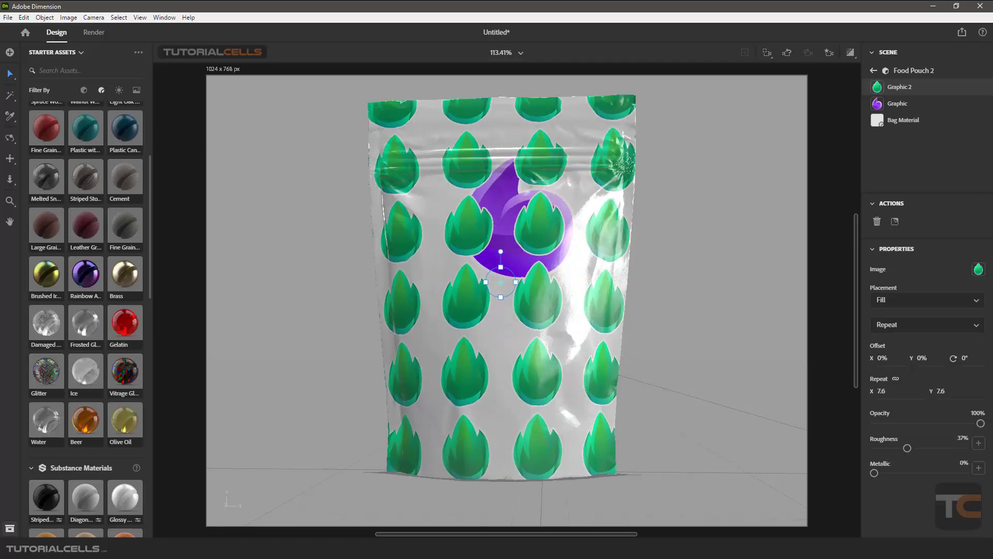
drag(486, 281, 501, 254)
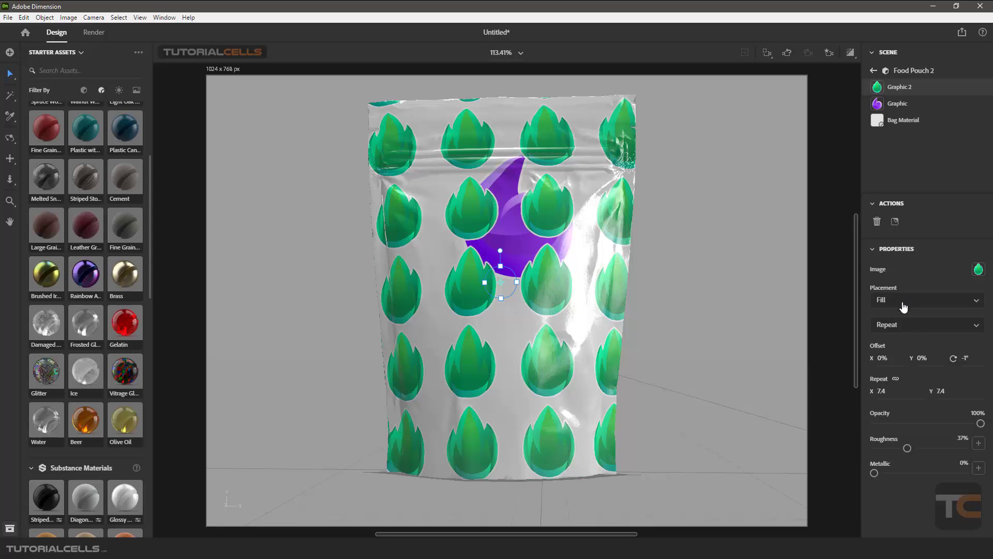
click(898, 104)
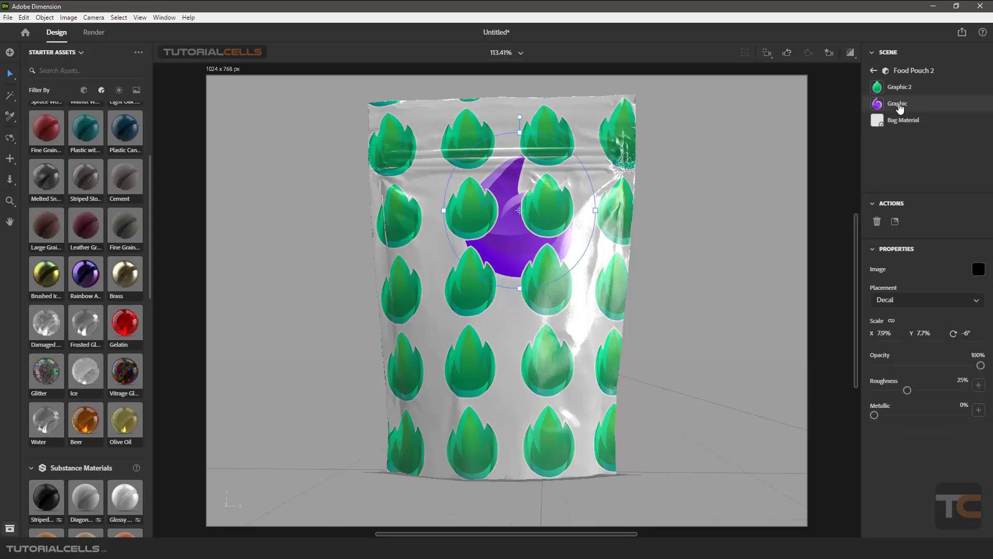
click(899, 89)
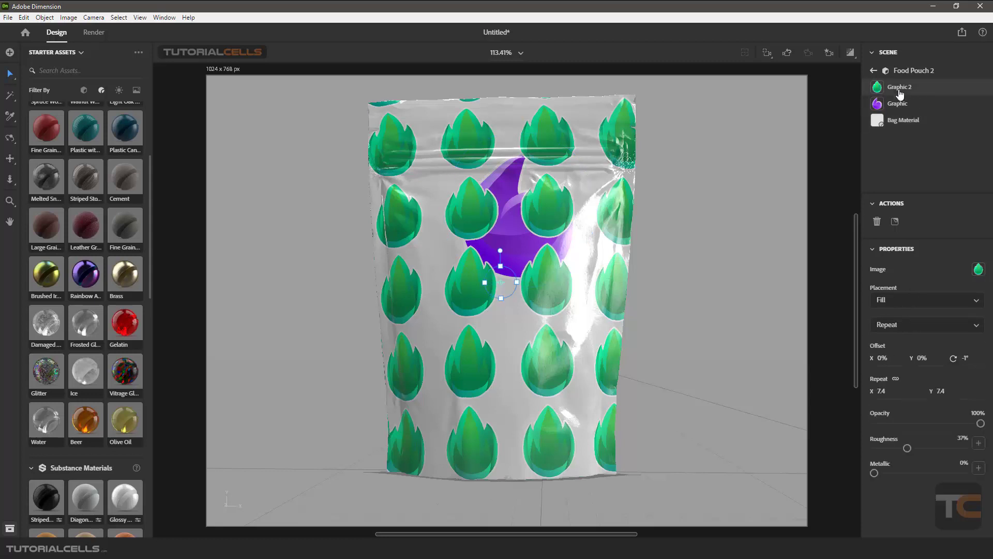
mouse_move(474, 317)
middle_down()
mouse_move(566, 326)
mouse_move(465, 308)
mouse_move(330, 320)
mouse_move(703, 317)
mouse_move(665, 319)
mouse_move(561, 310)
mouse_move(702, 300)
mouse_move(517, 317)
mouse_move(548, 328)
mouse_move(534, 339)
mouse_move(485, 318)
middle_up()
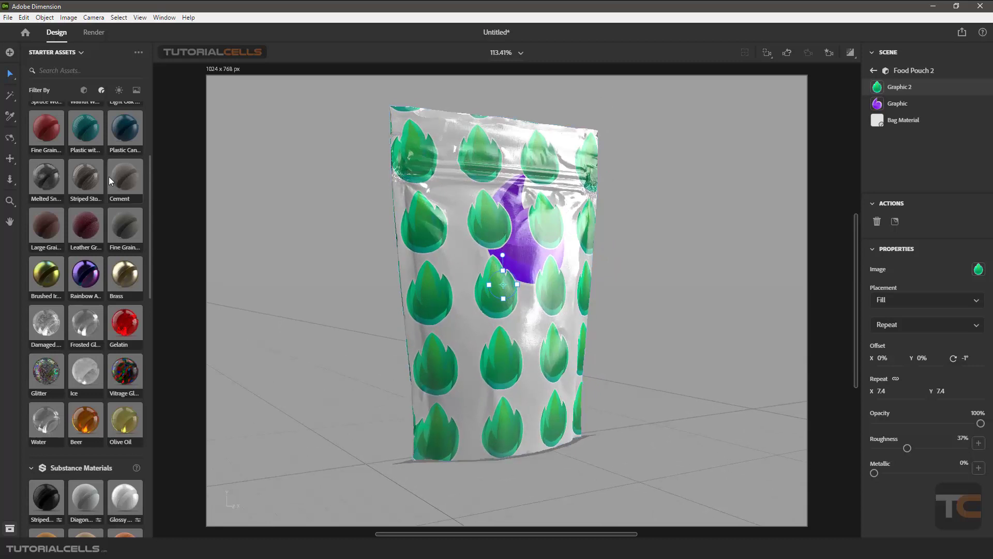
Add the green Dashes image from the starter assets to the pouch and set its placement to Fill.
click(133, 96)
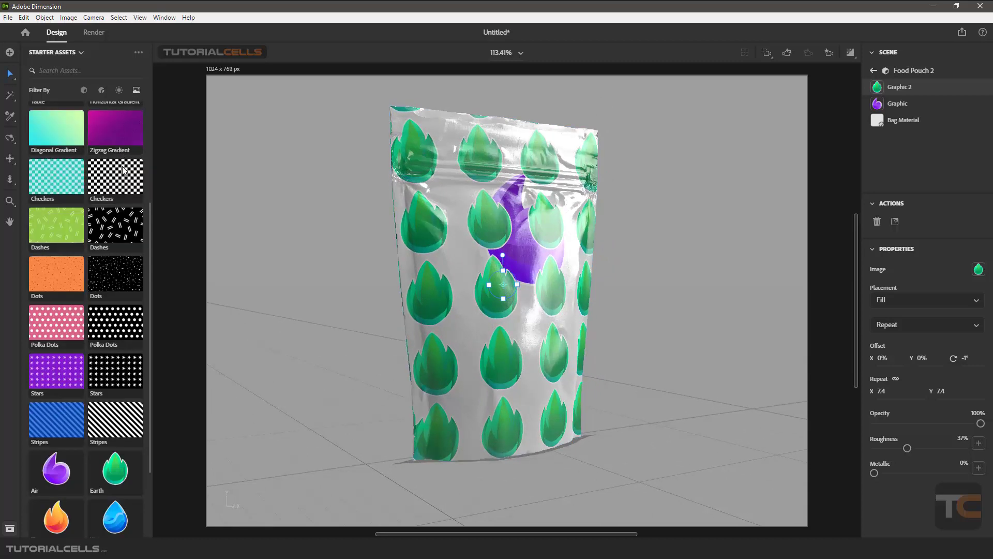
drag(65, 225, 462, 209)
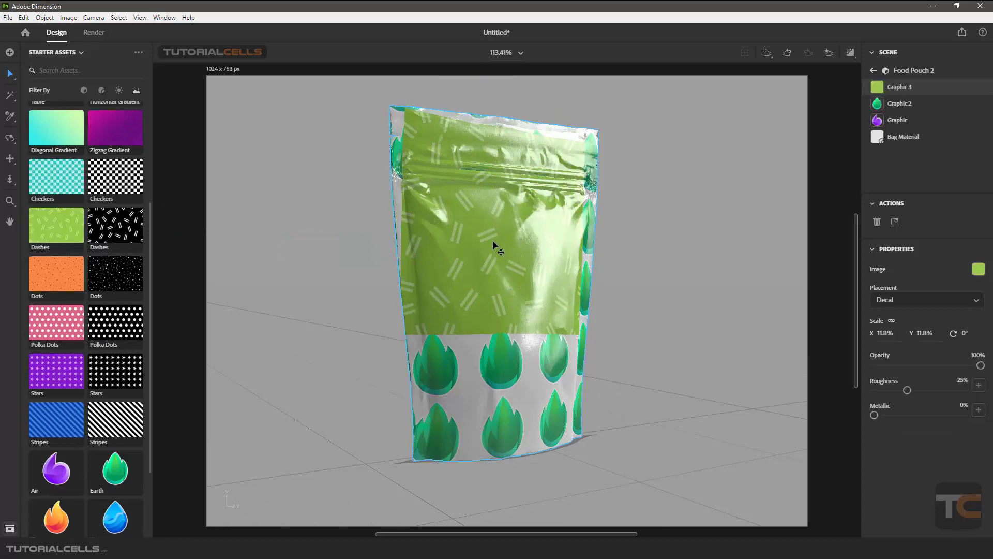
click(897, 304)
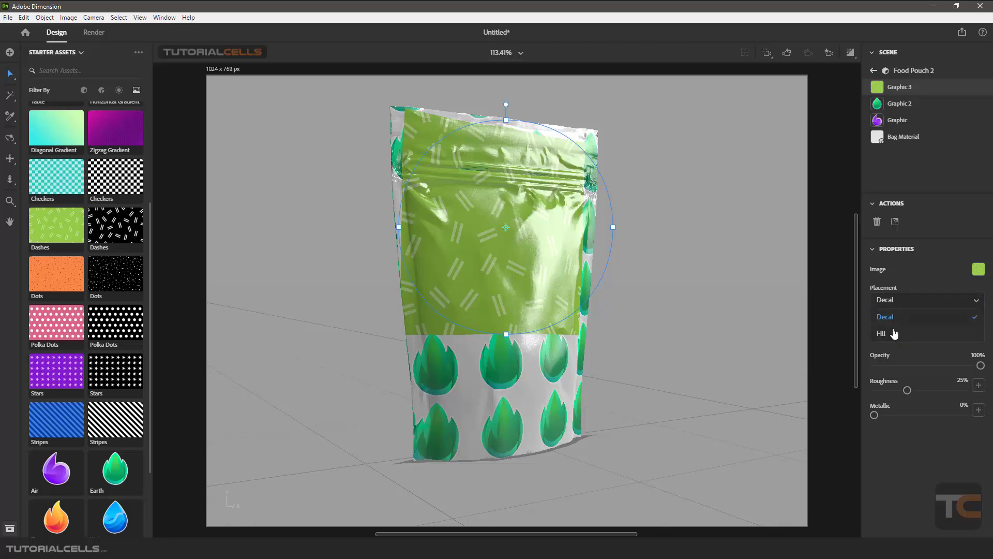
click(895, 334)
Move the Dashes graphic below the purple graphic in the layer order, directly above Bag Material.
drag(878, 88, 885, 129)
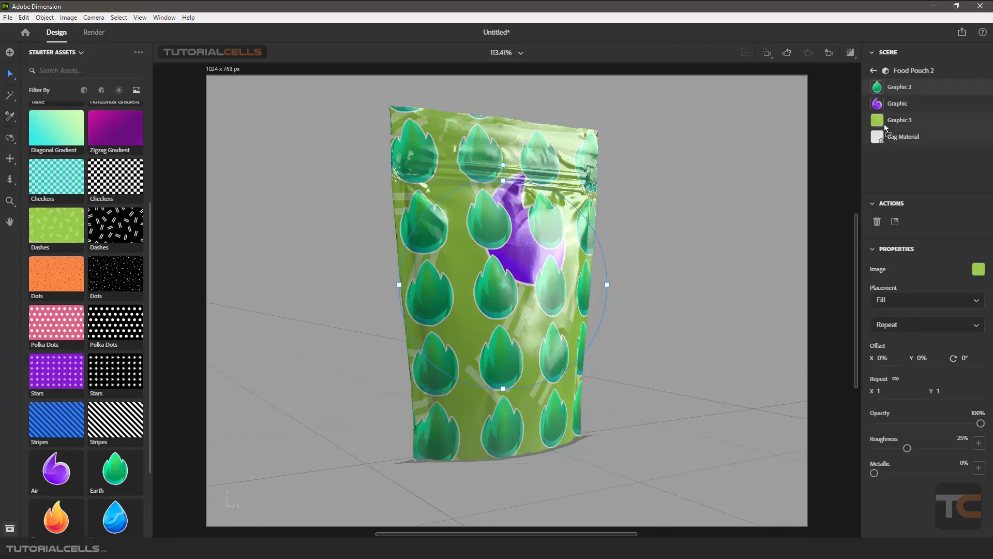
right_drag(527, 240, 530, 259)
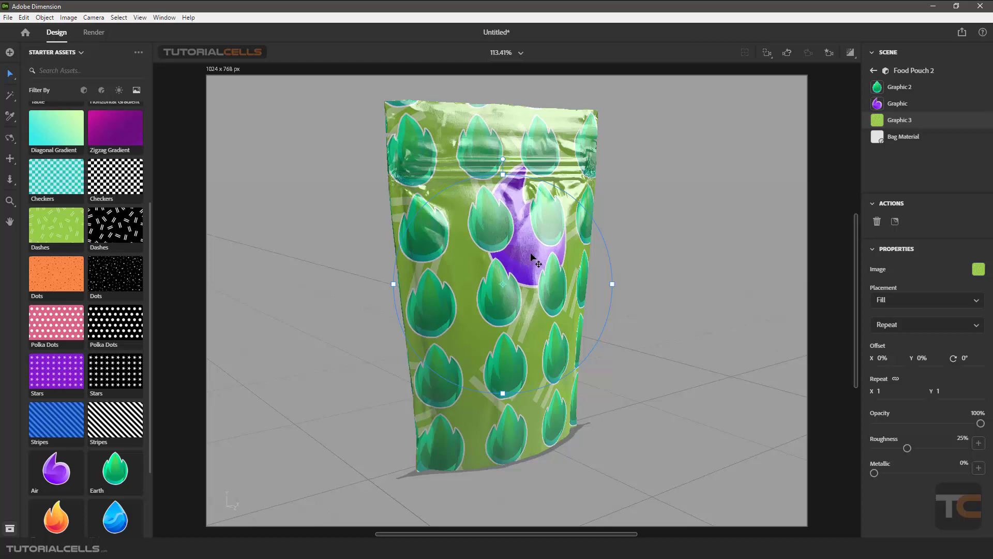
drag(533, 257, 544, 260)
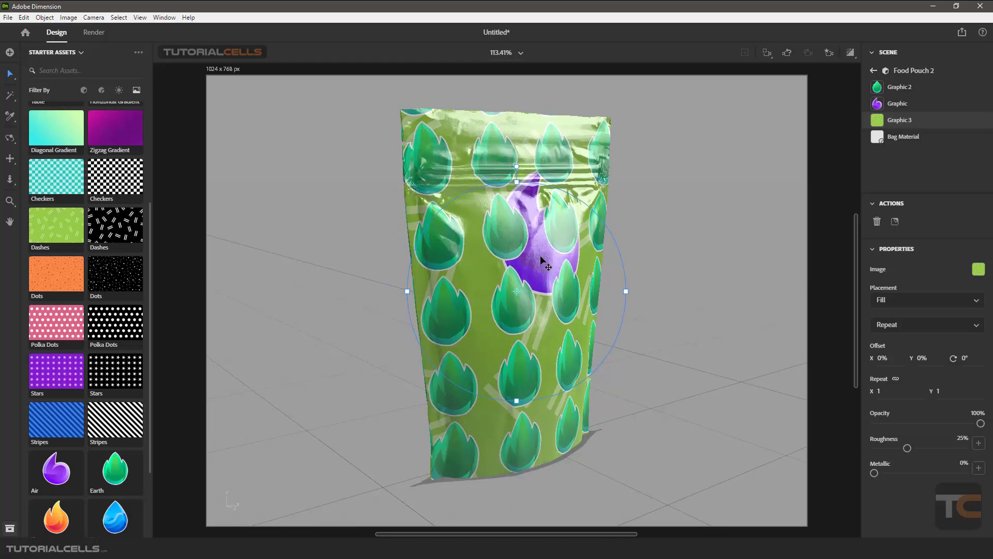